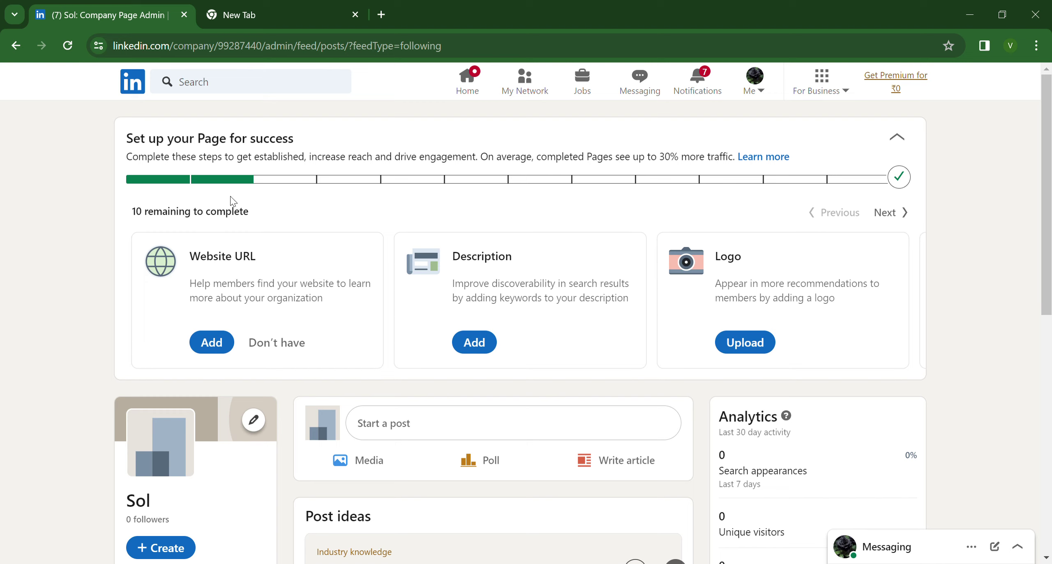
Step: Open the company page's overview details for editing and set the description to "delhi agency"
scroll(309, 223, down, 1)
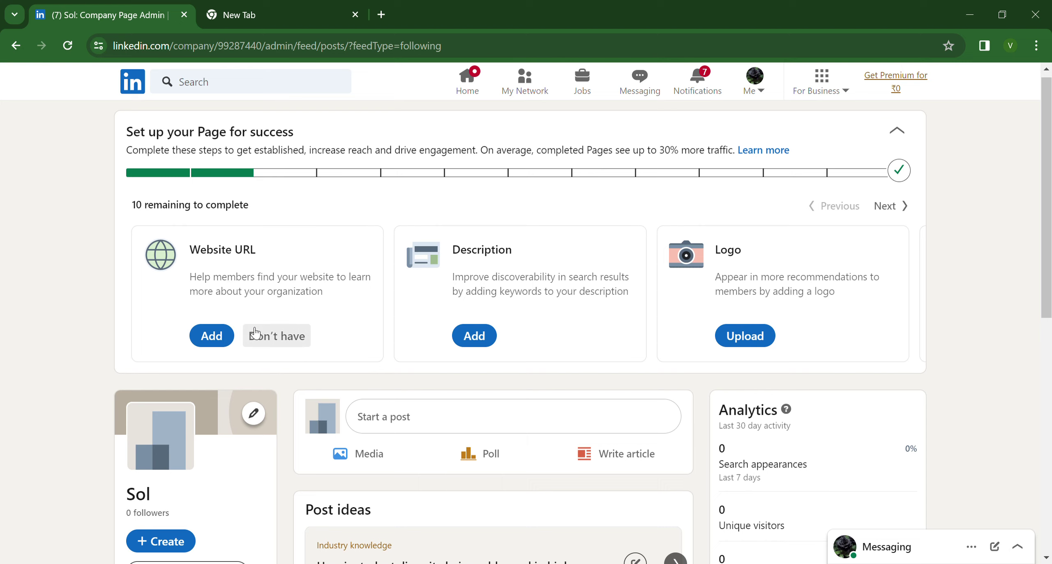
click(273, 341)
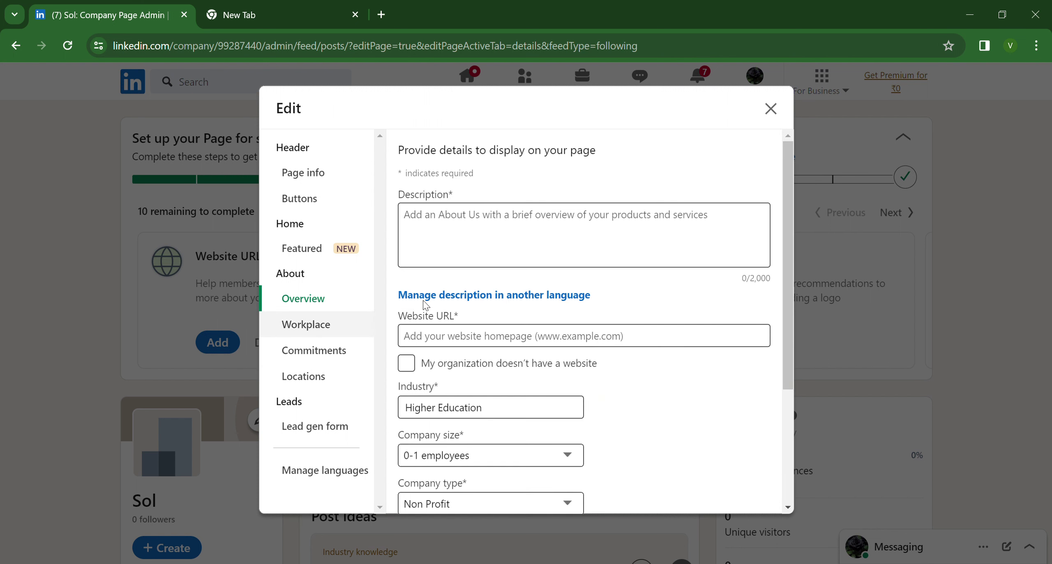
click(449, 233)
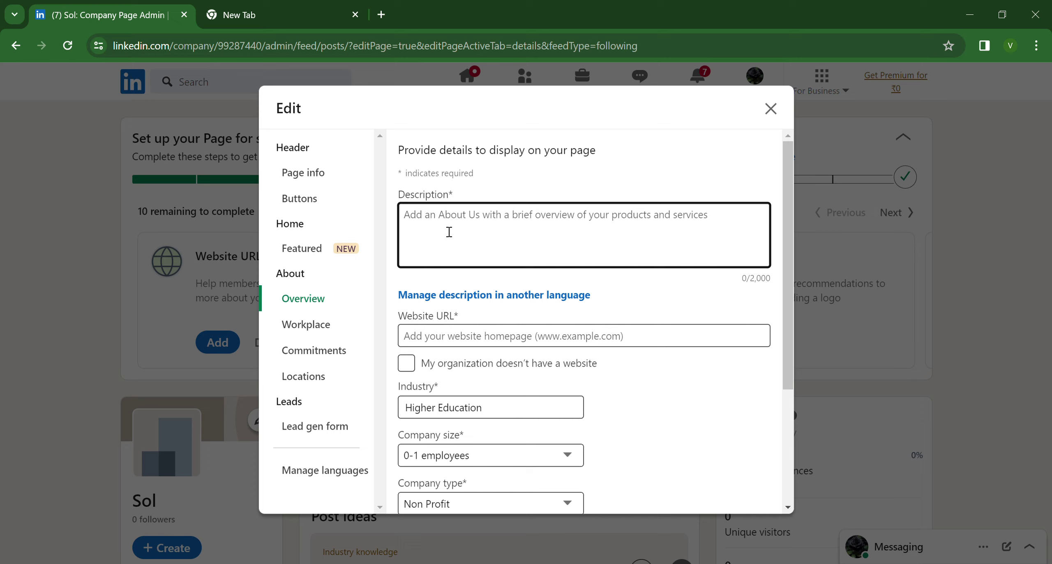
text(man)
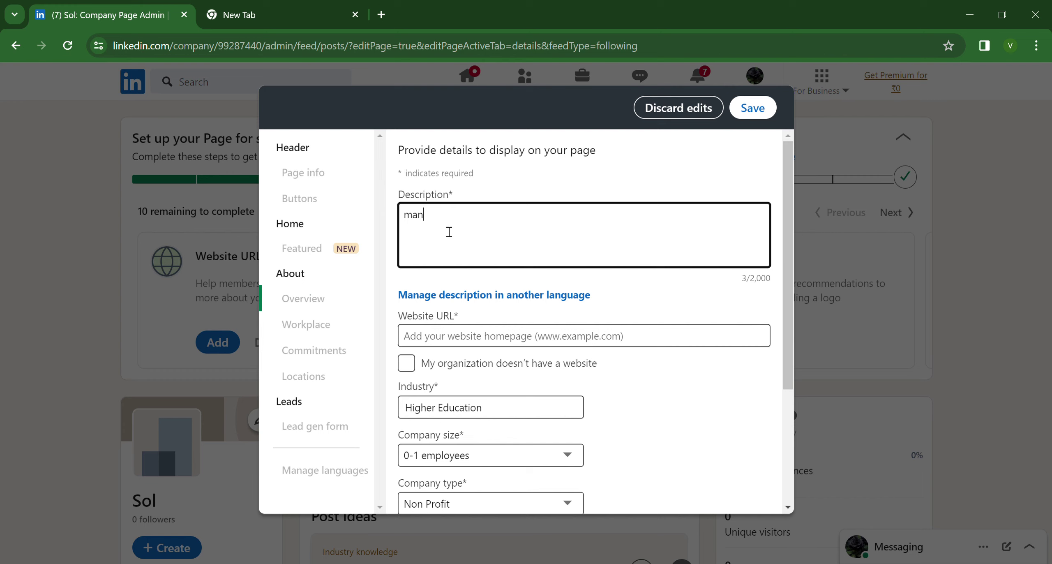
key(BackSpace)
key(BackSpace)
key(BackSpace)
text(delhi agency)
scroll(456, 280, down, 2)
click(455, 290)
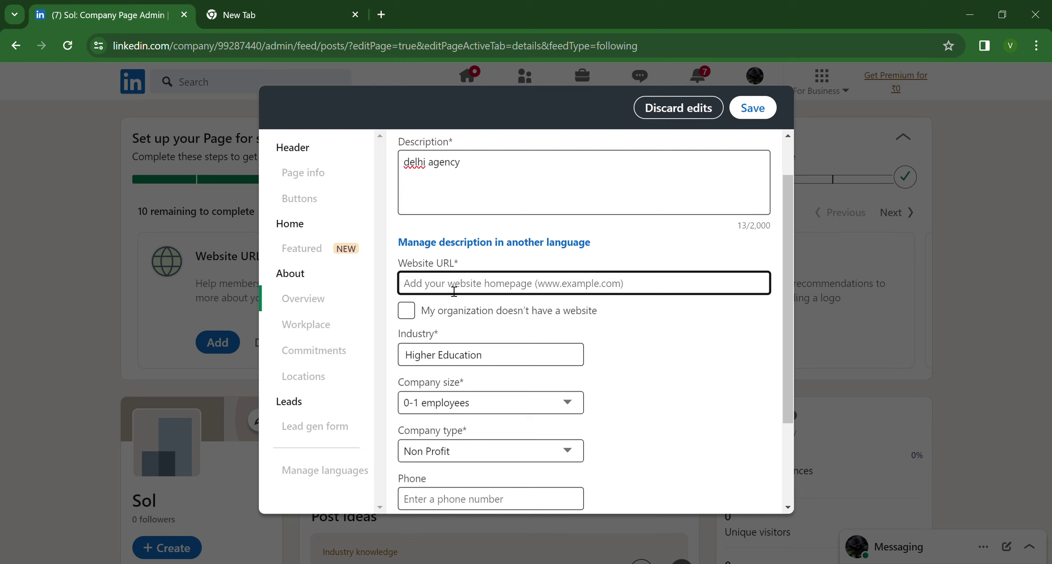
text(ww.google)
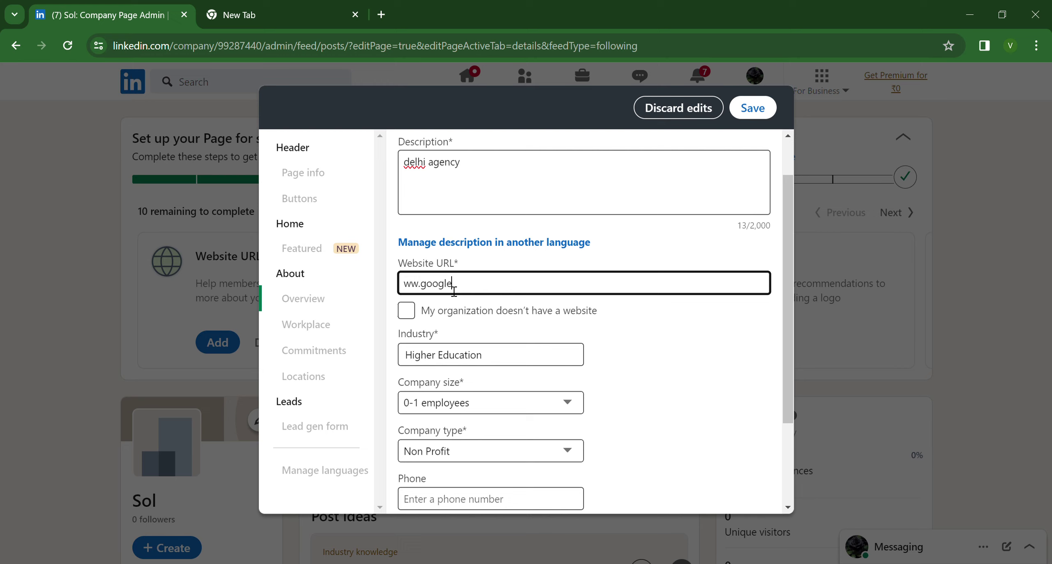
text(.com)
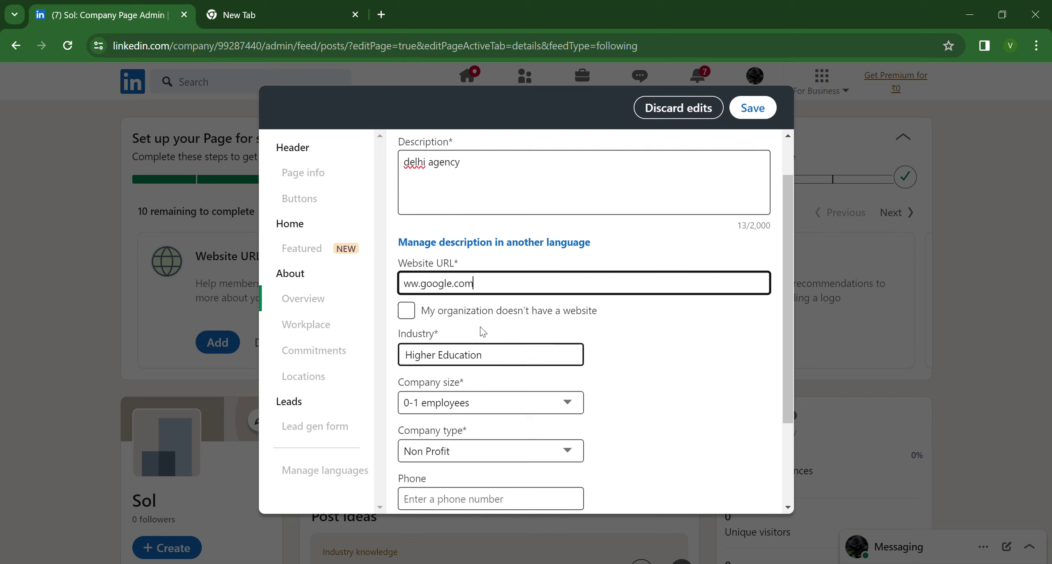
click(425, 287)
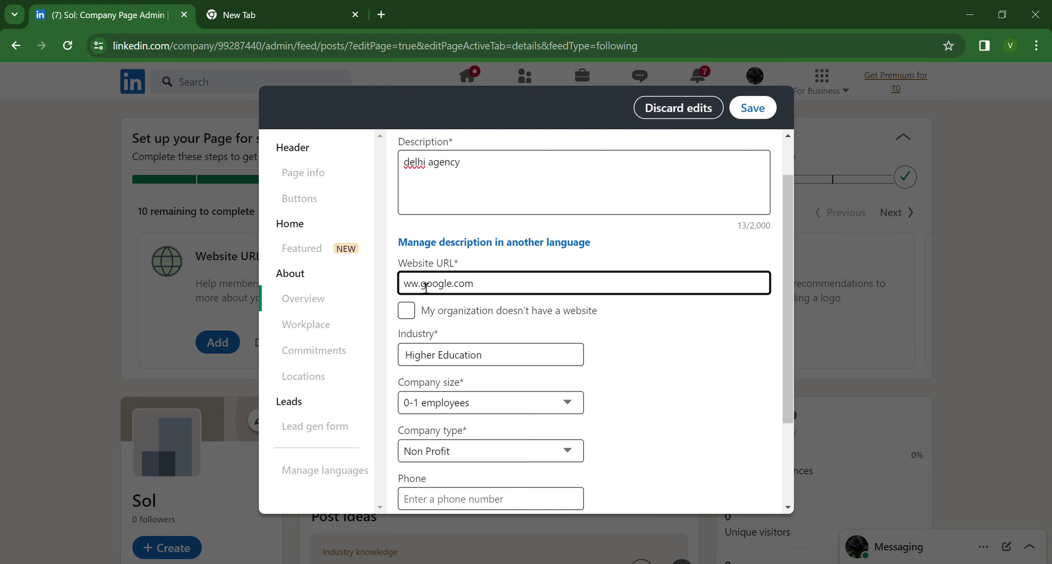
text(w)
Step: Mark the organization as not having a website, review the remaining overview fields, and save the details
scroll(494, 339, down, 1)
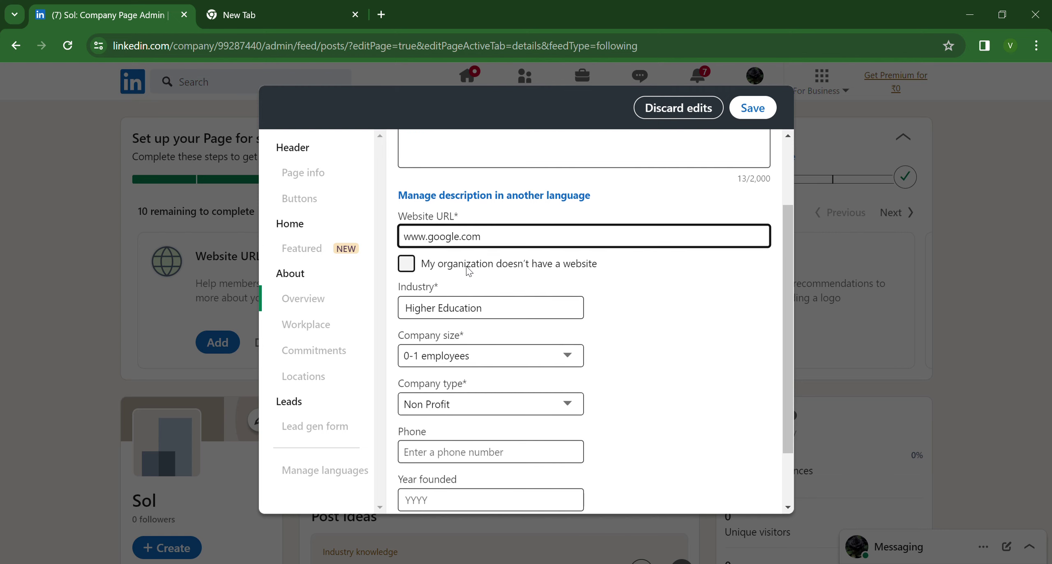
click(406, 268)
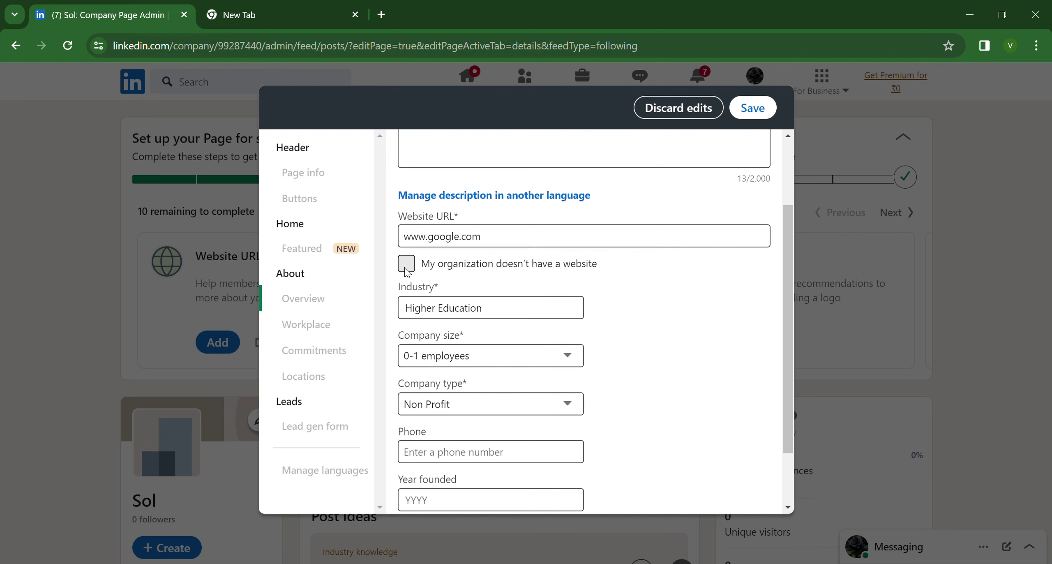
scroll(534, 276, down, 1)
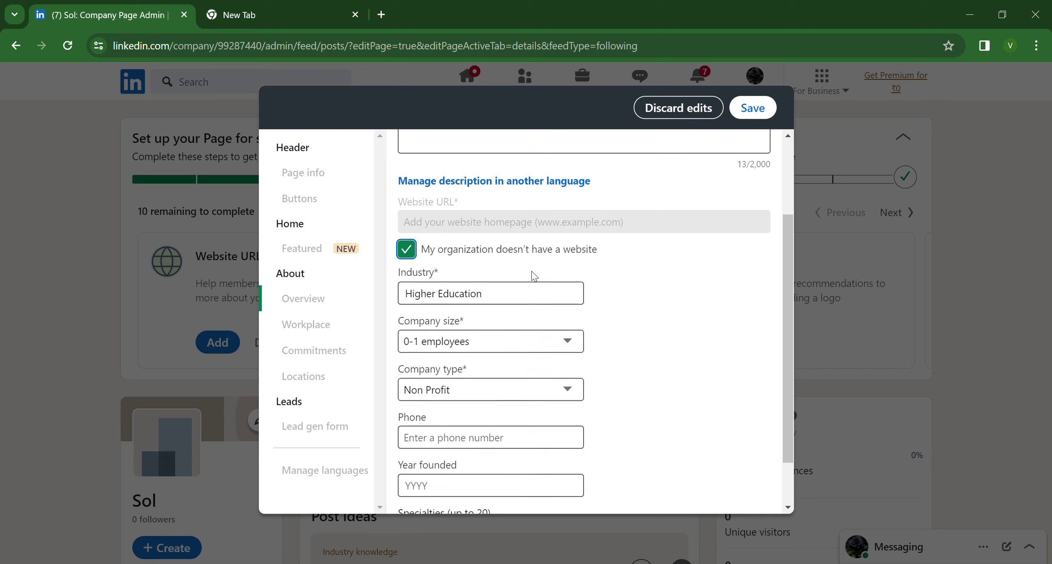
scroll(534, 276, down, 1)
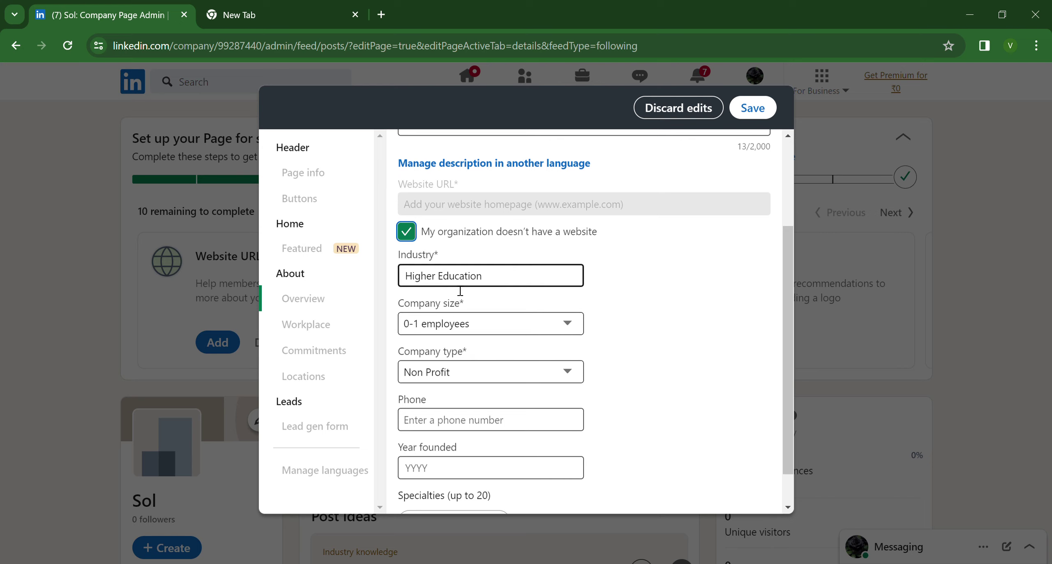
scroll(455, 404, down, 1)
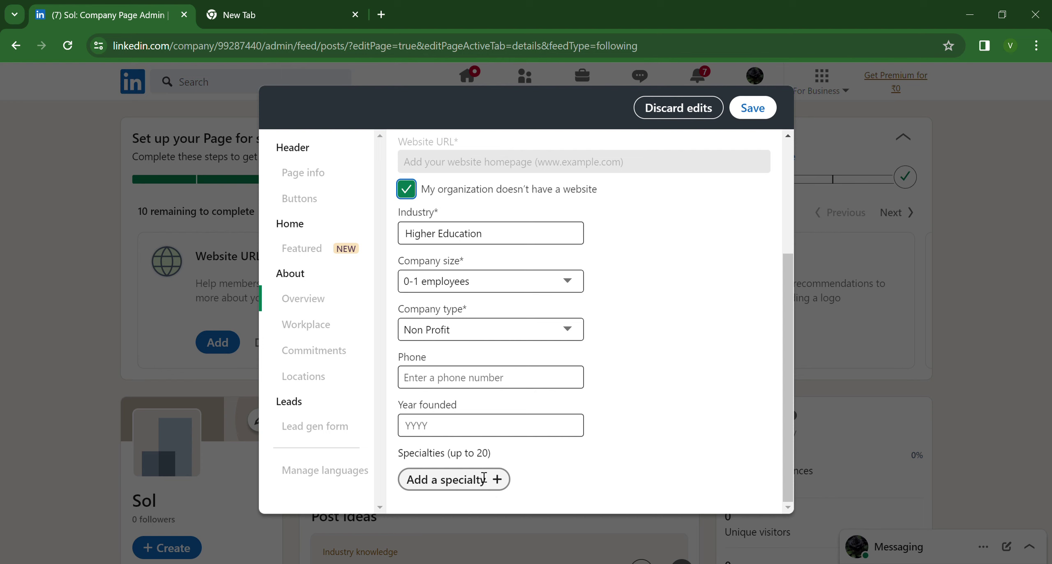
scroll(481, 479, up, 4)
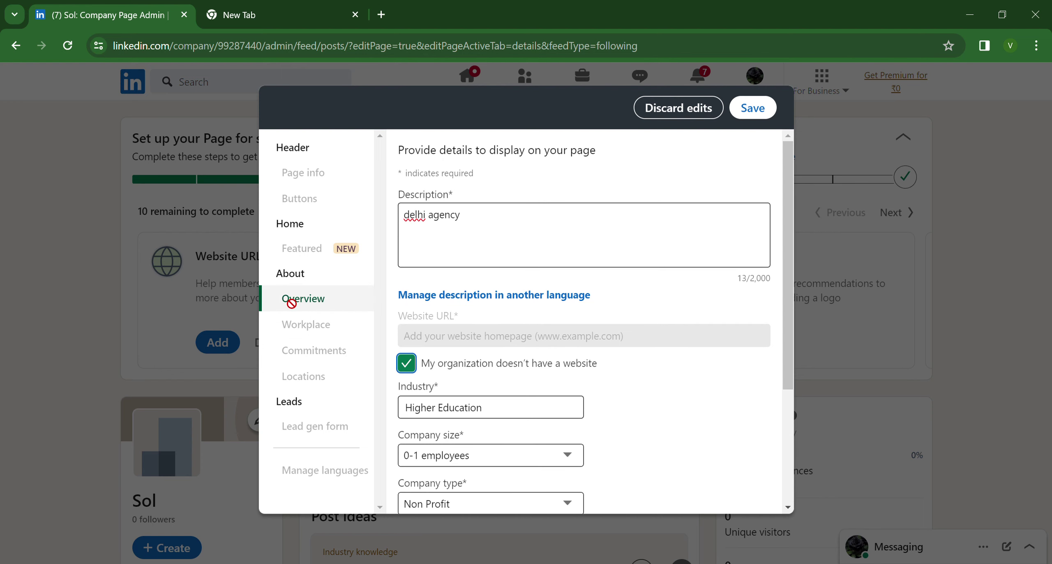
click(758, 115)
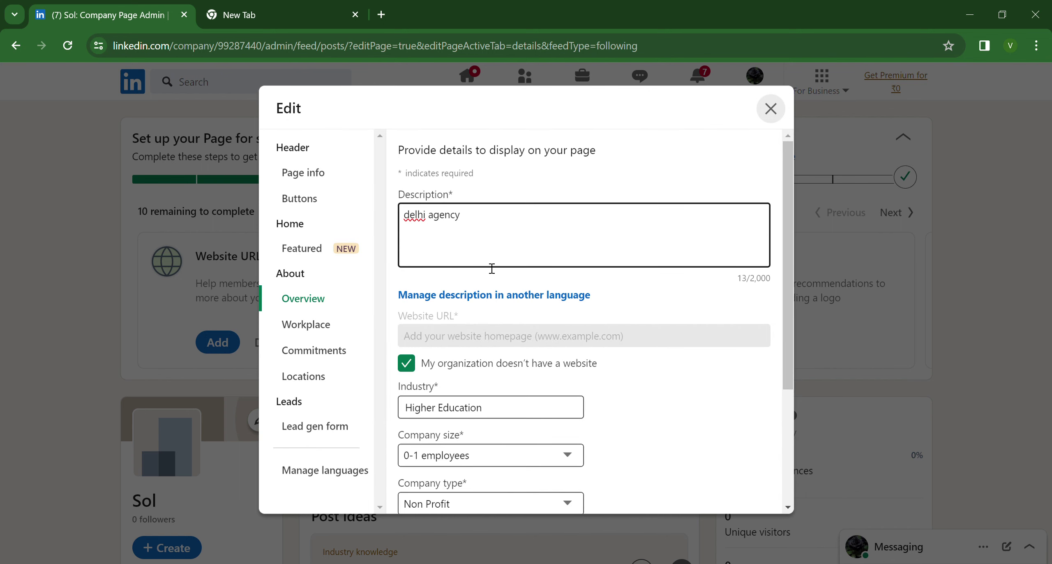
Step: Set the tagline in the page info to "education weapons" and save it
scroll(491, 269, down, 3)
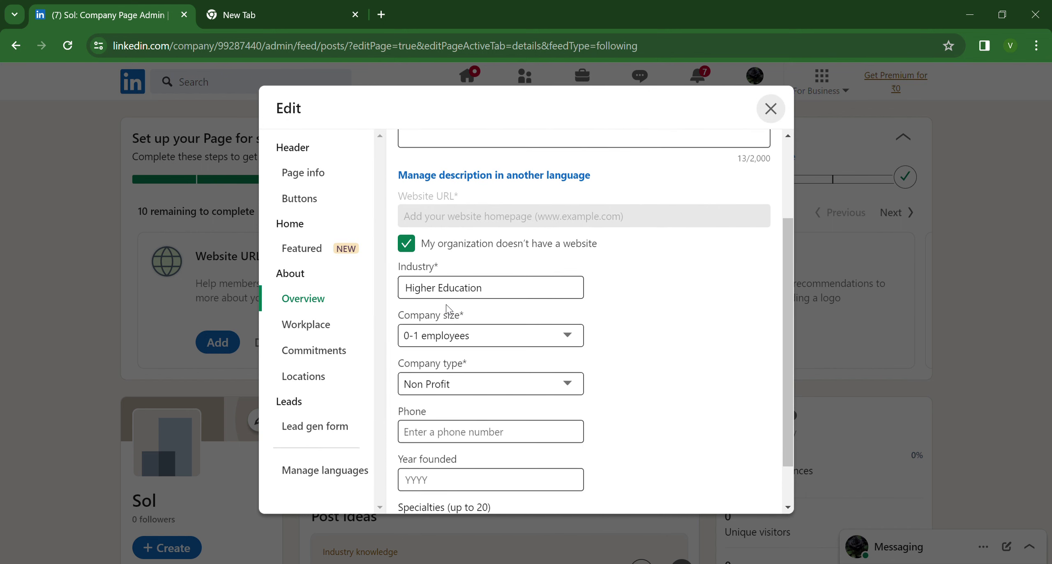
scroll(447, 309, up, 3)
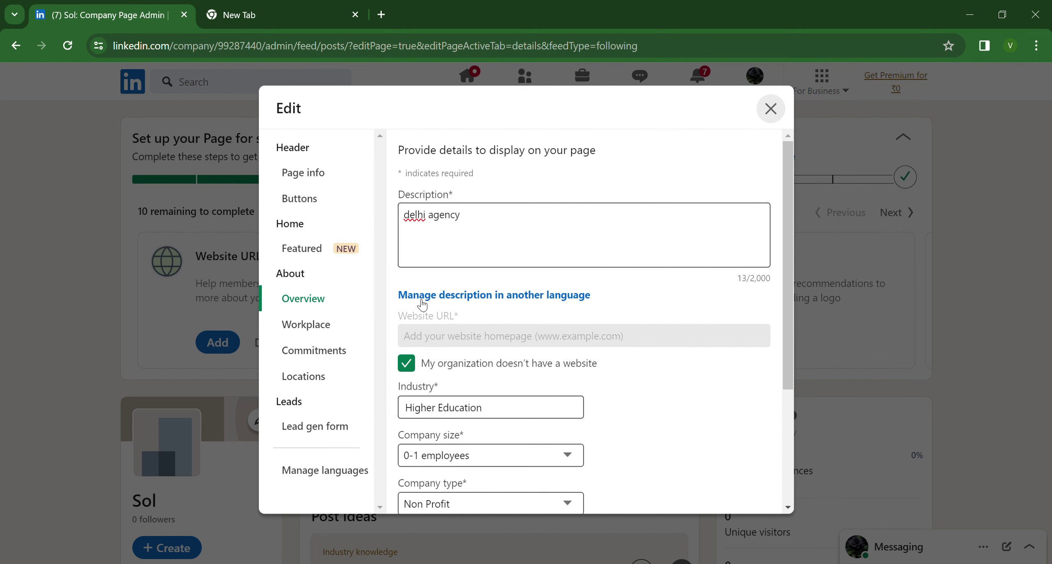
click(297, 184)
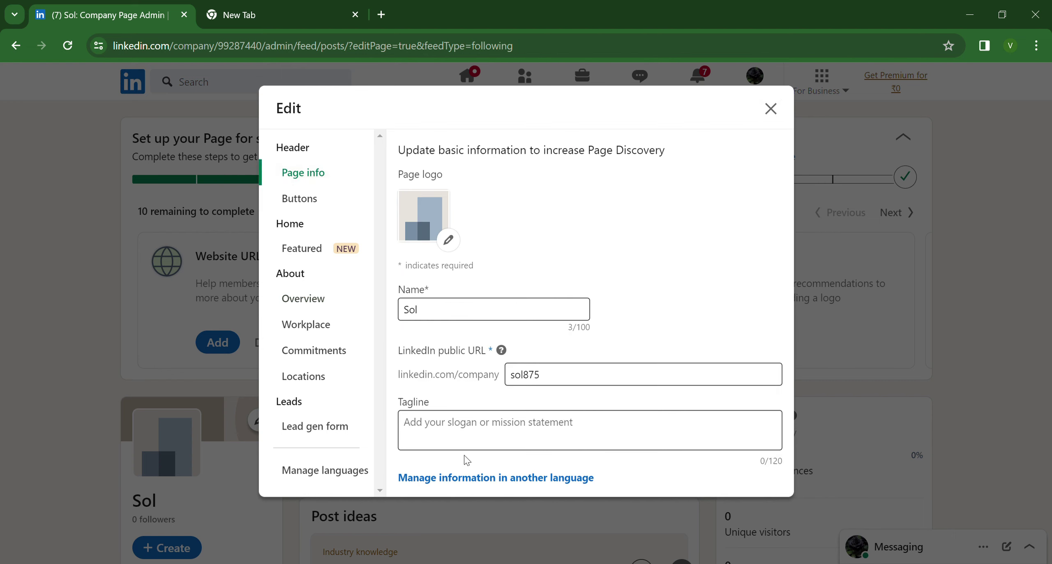
click(462, 427)
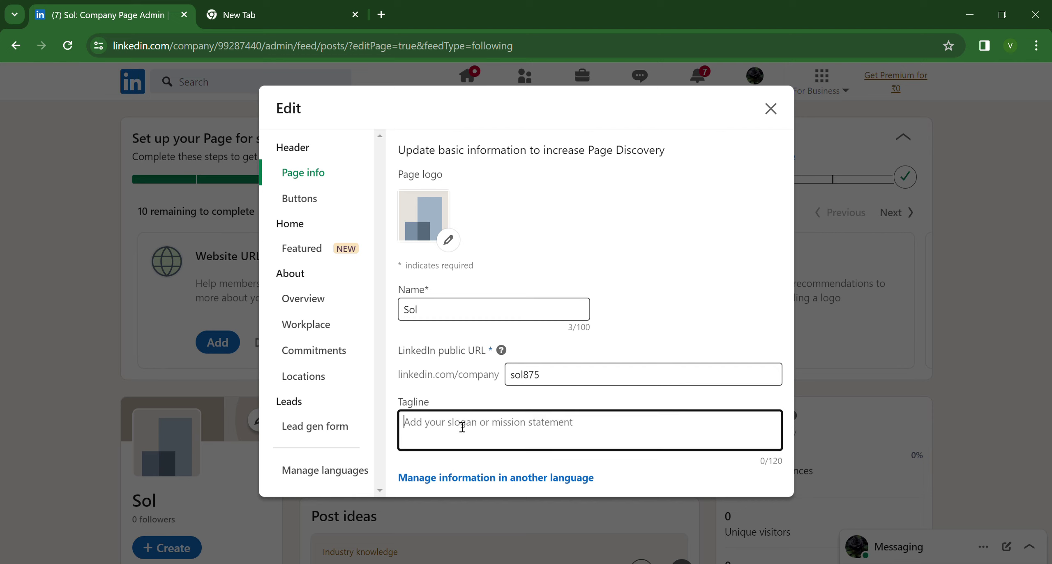
text(eduction wepons)
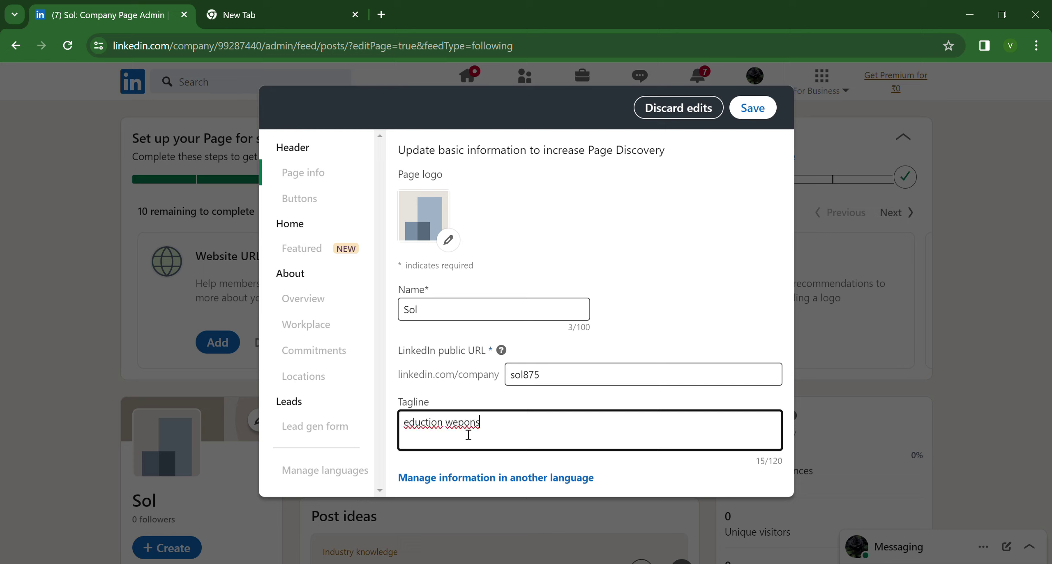
click(432, 428)
text(a)
click(468, 427)
text(a)
click(508, 426)
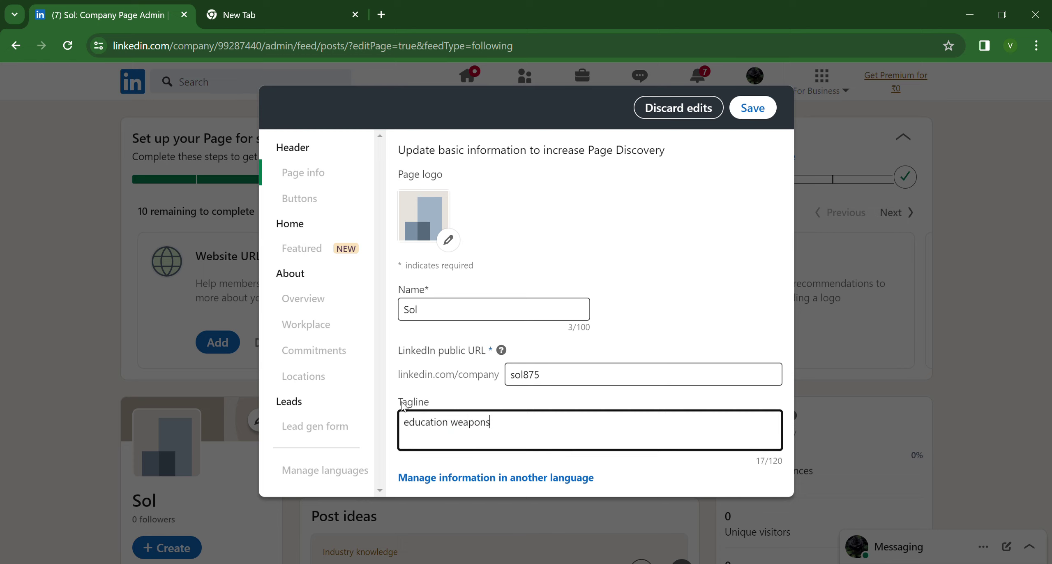
click(754, 113)
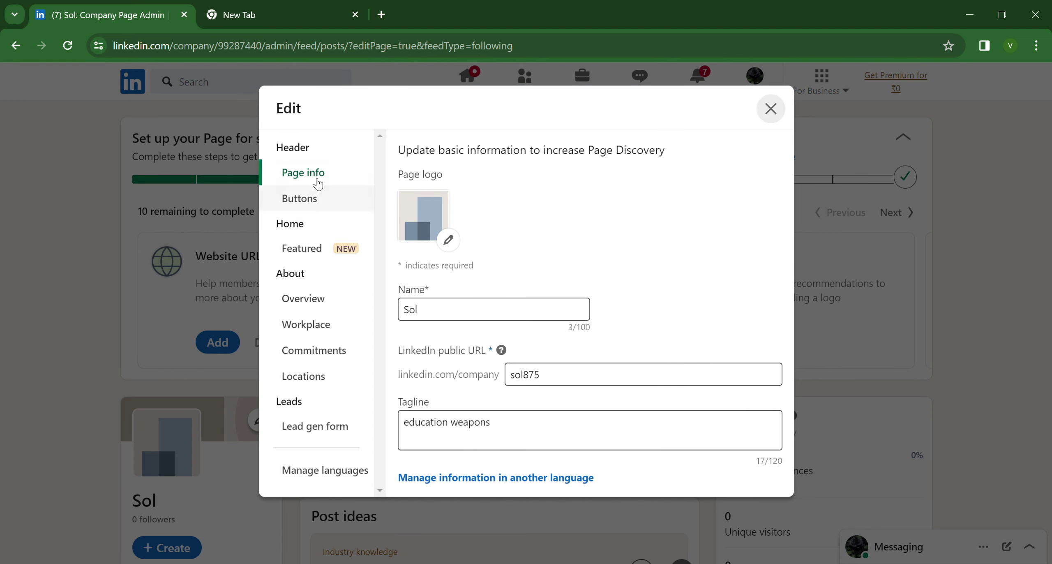
Step: Enable the page's custom button, set its name to Sign up, and change it to Contact us to preview it
click(317, 208)
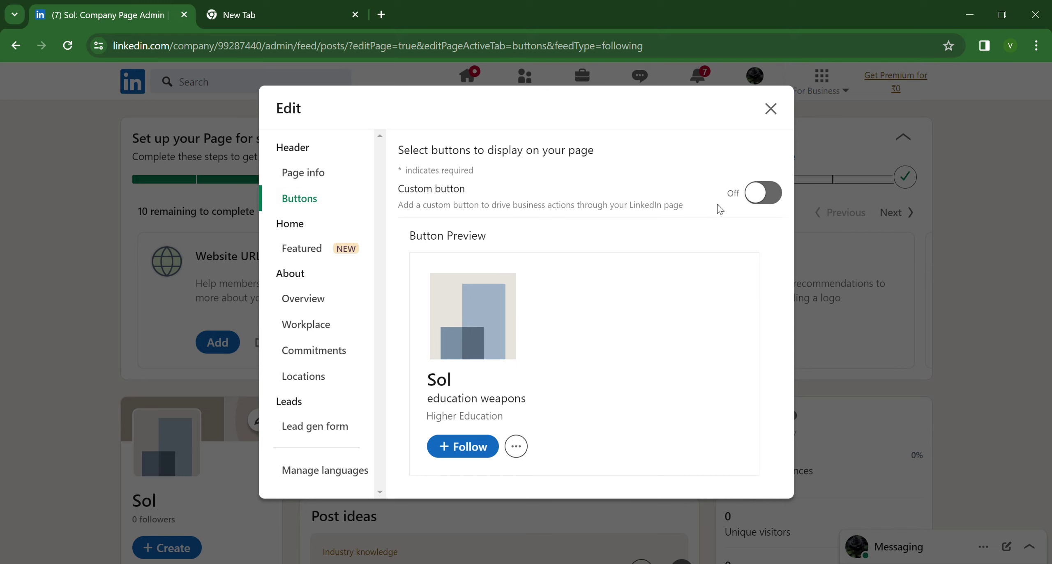
click(765, 193)
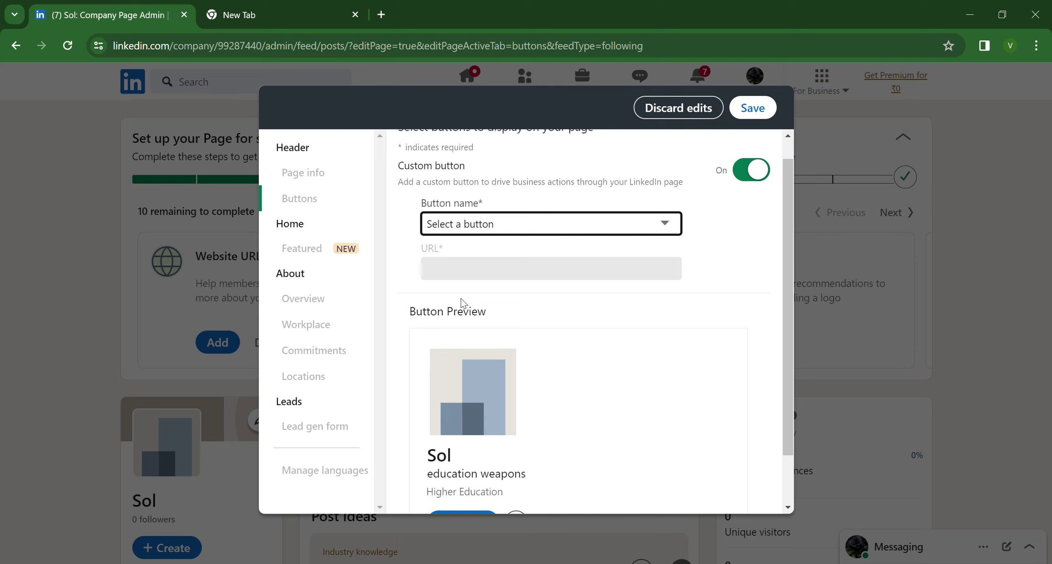
key(s)
click(468, 274)
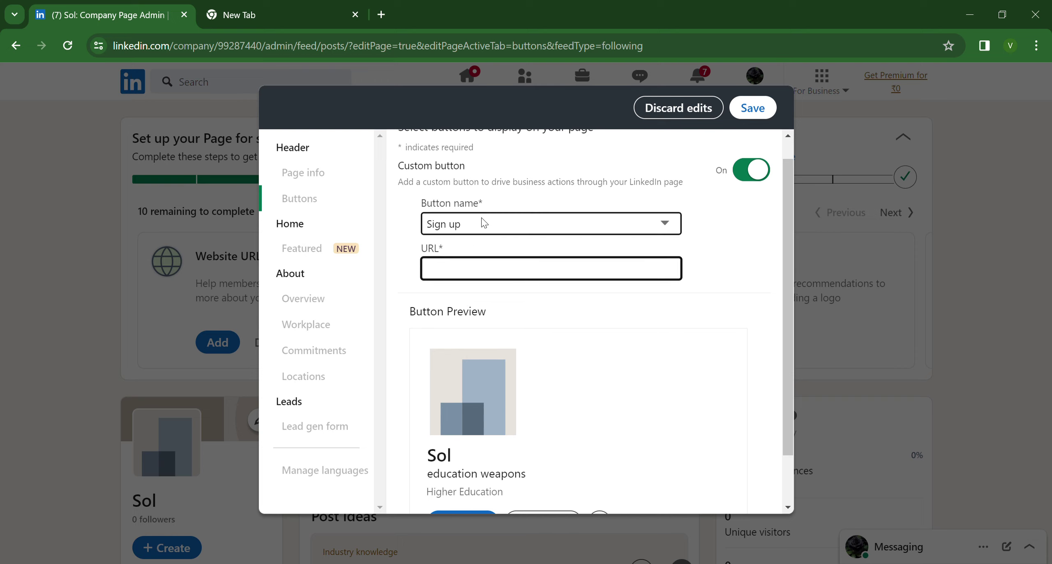
key(shift+Tab)
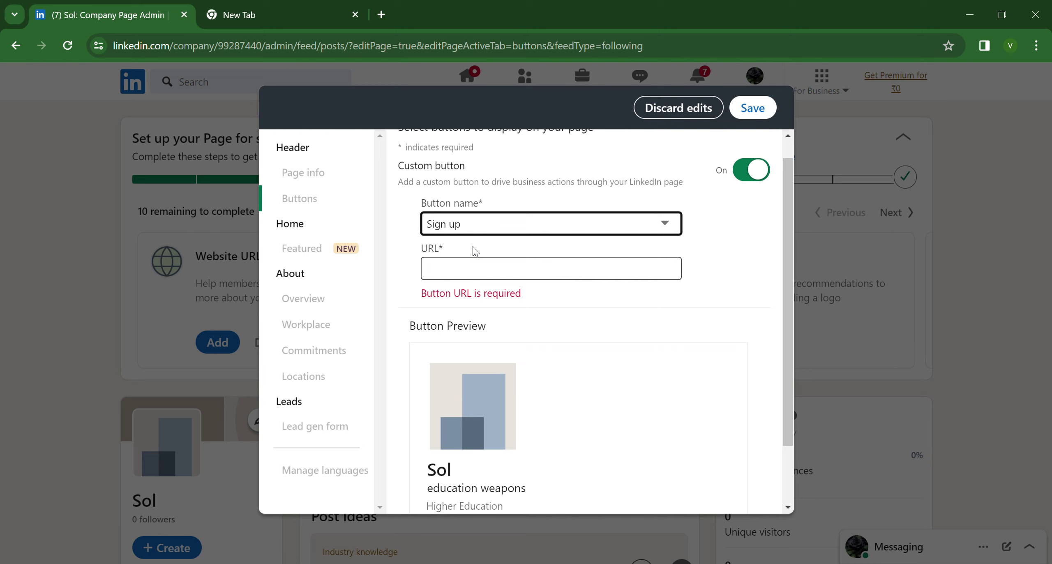
key(c)
scroll(522, 242, down, 2)
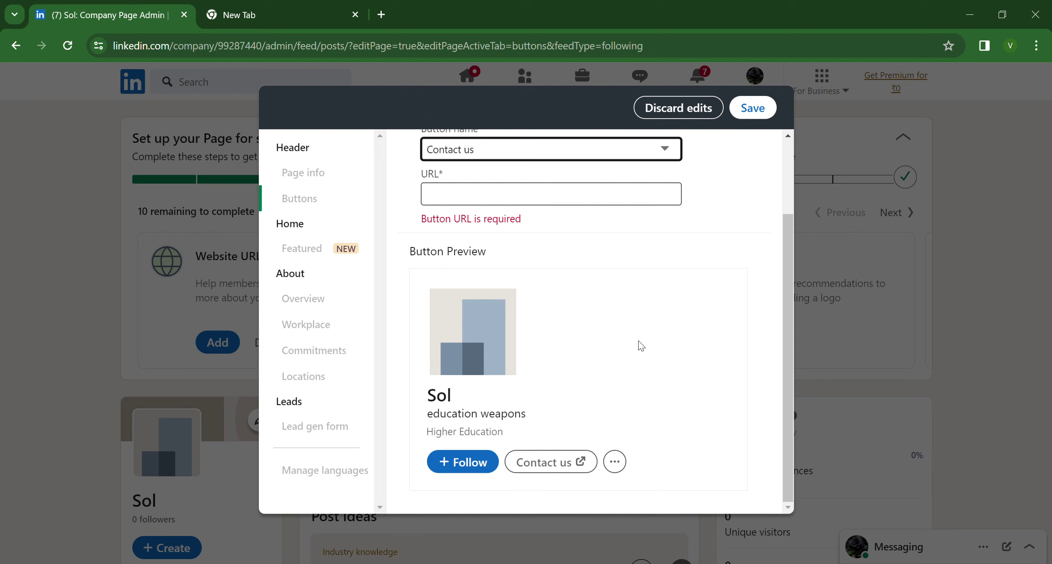
Step: Turn the custom button back off and save the button settings
scroll(641, 345, up, 2)
click(756, 193)
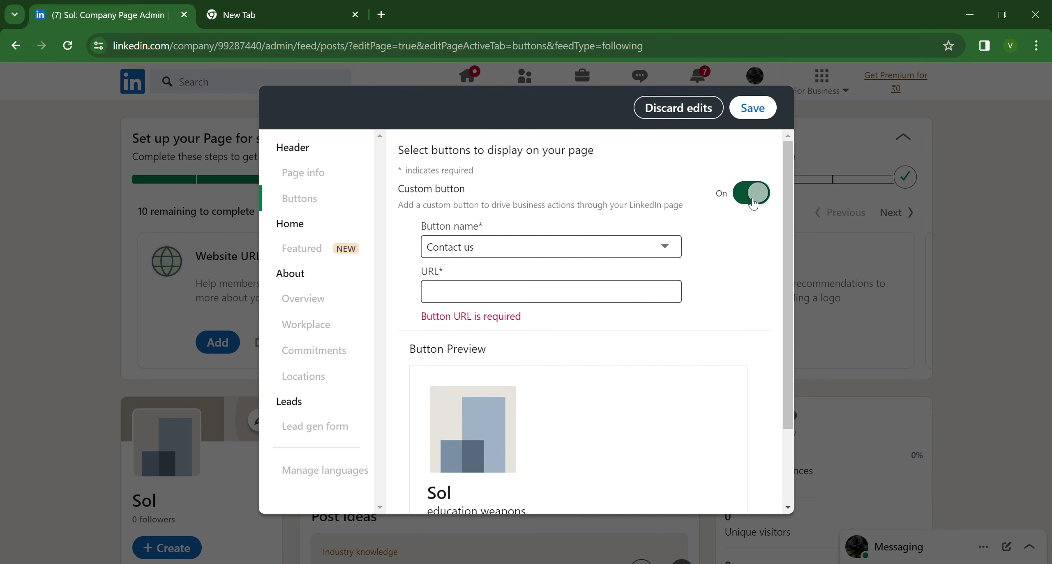
click(745, 108)
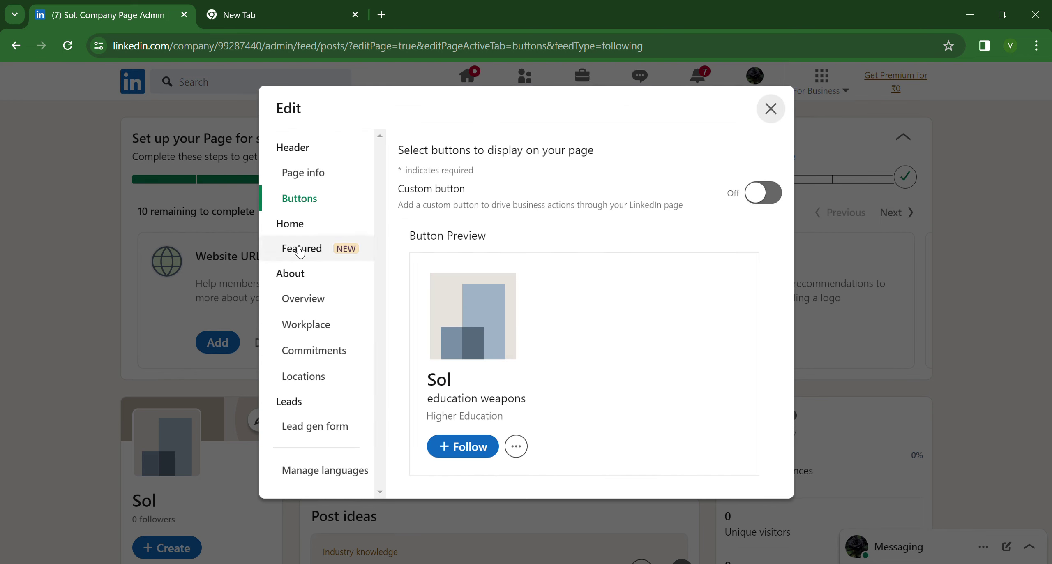
Step: View the page for managing featured content and return to the page's admin feed
click(300, 248)
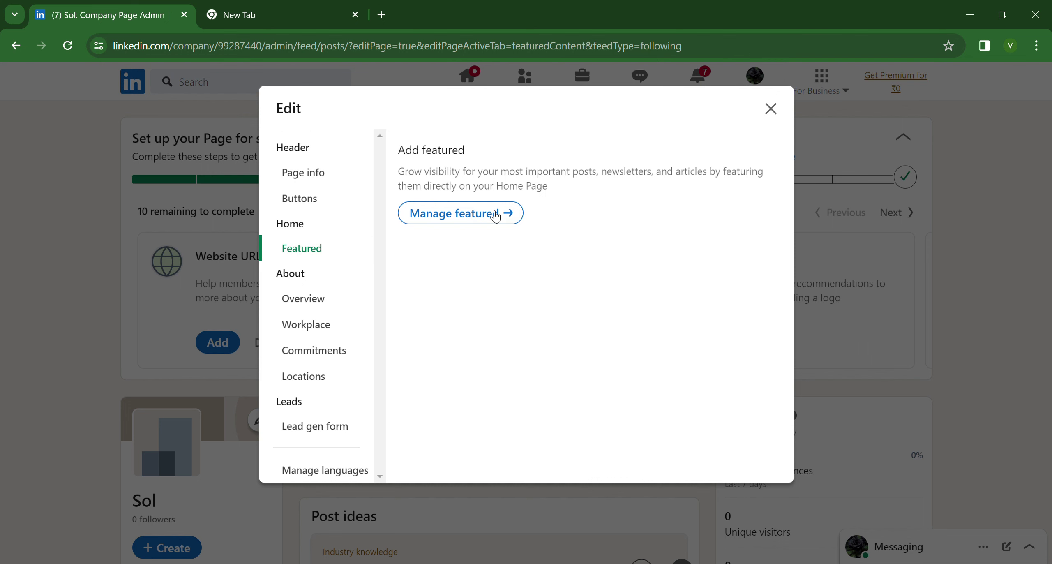
click(452, 217)
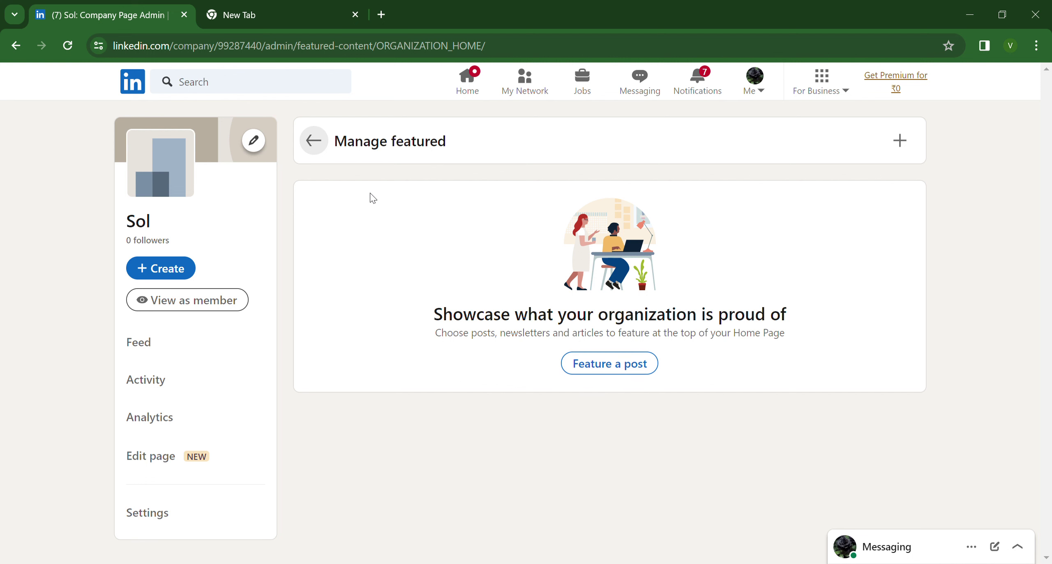
click(314, 141)
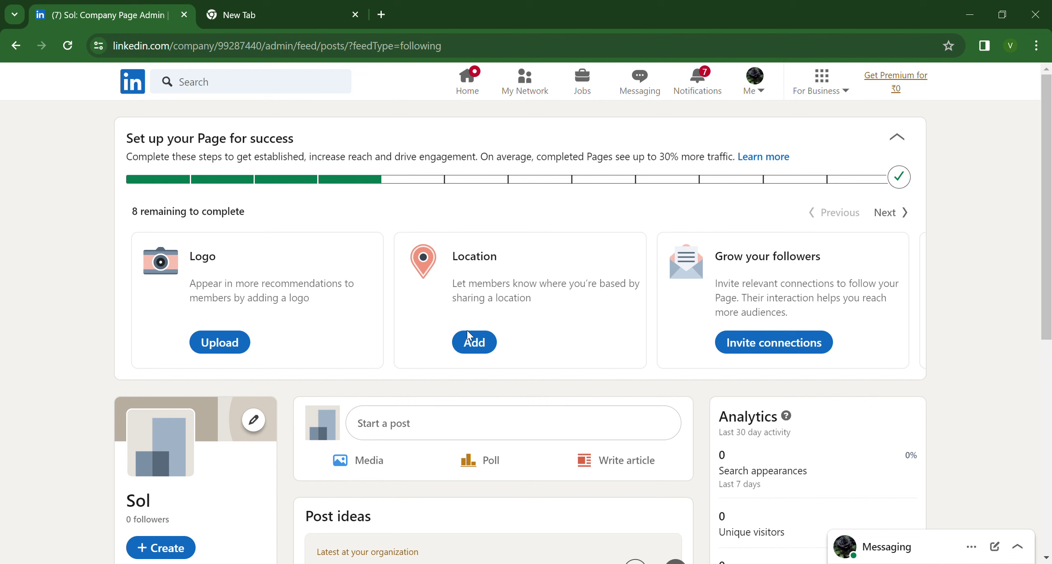
Step: Upload an image as the page logo in the page info and save the change
click(218, 347)
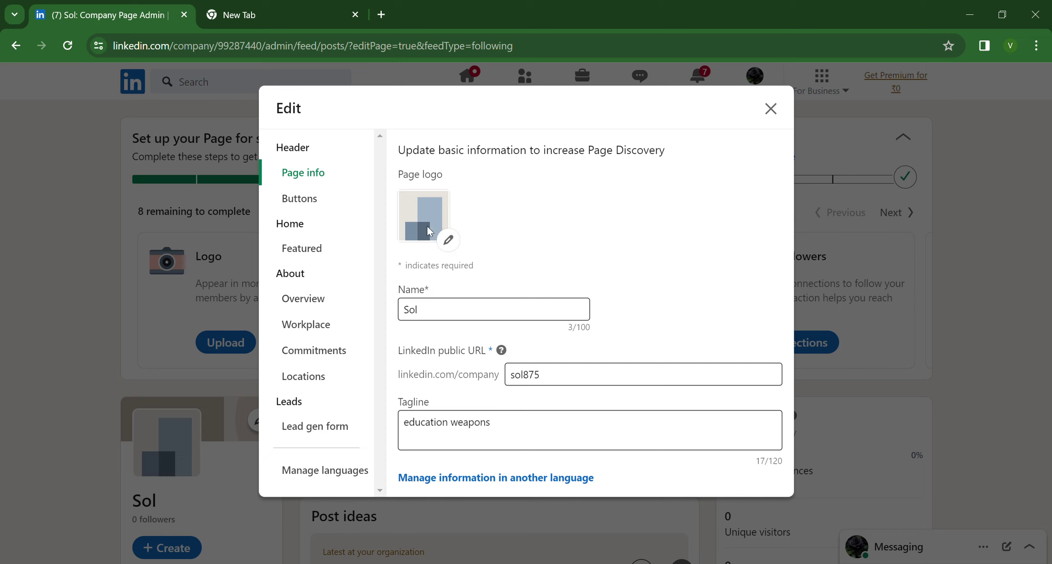
click(455, 245)
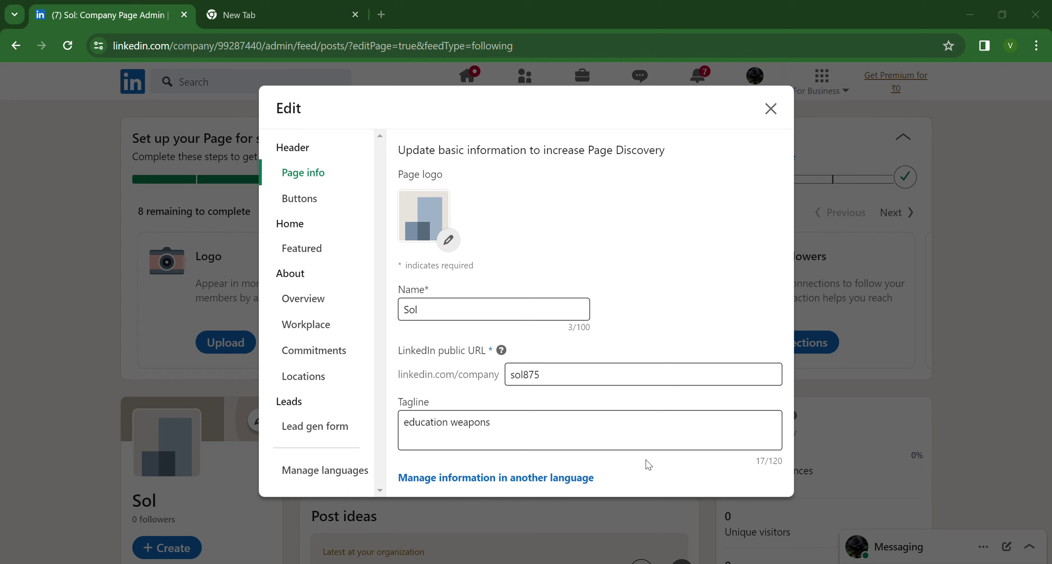
drag(500, 388, 746, 117)
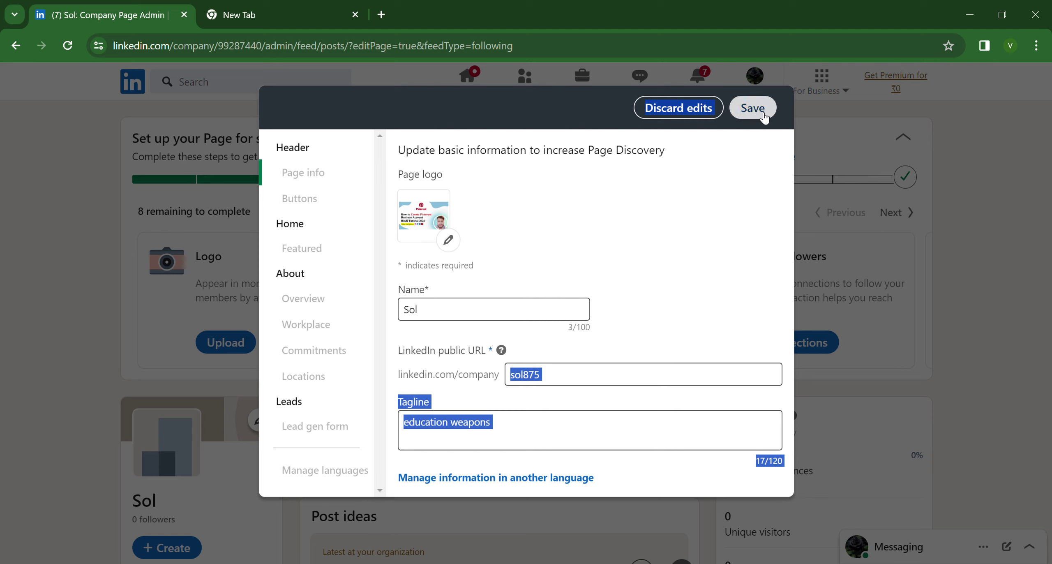
click(654, 284)
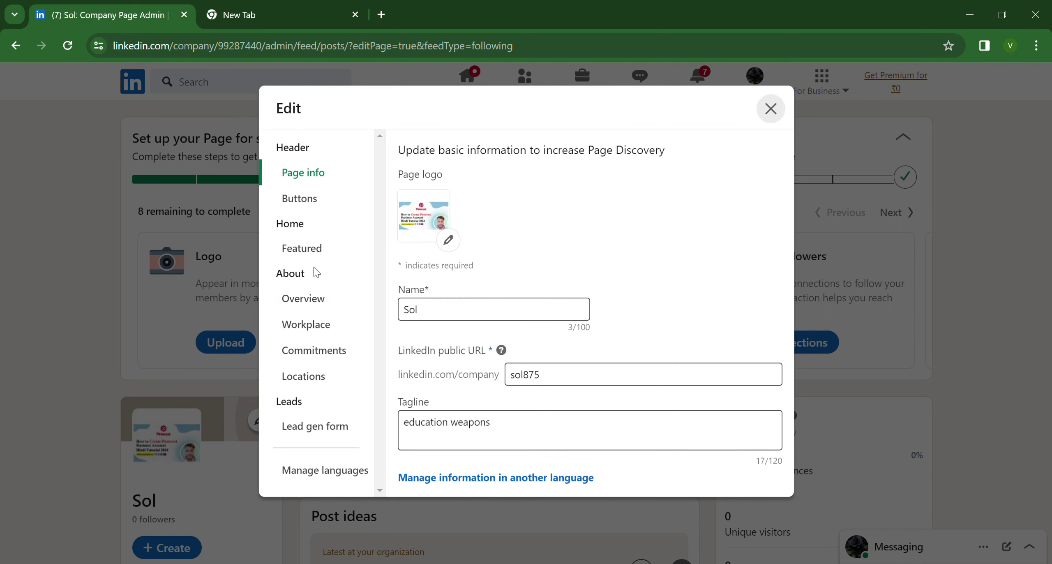
Step: Review the page's overview details, including description, website status, industry, company size and company type
click(304, 298)
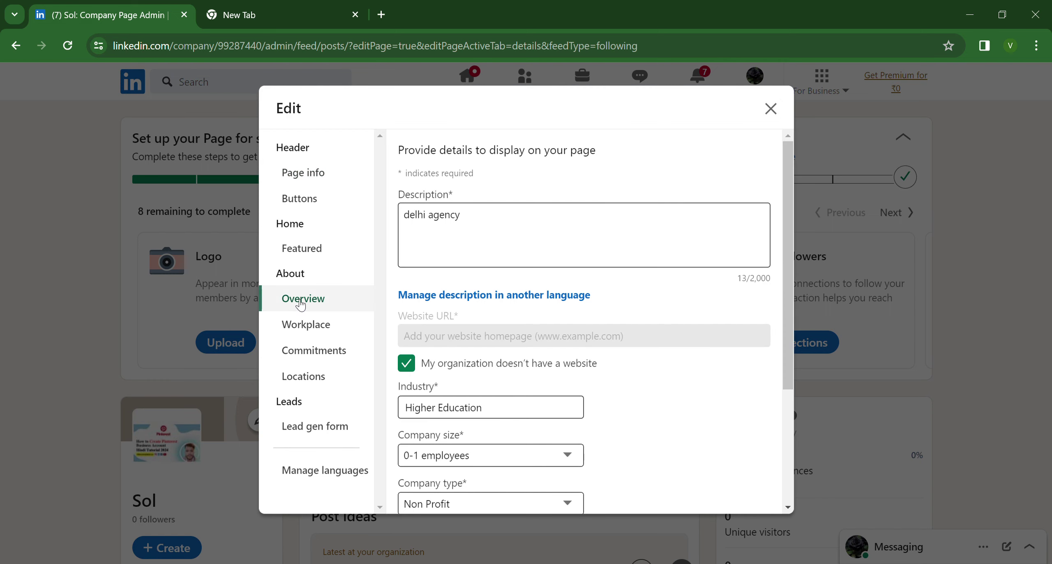
scroll(546, 267, down, 3)
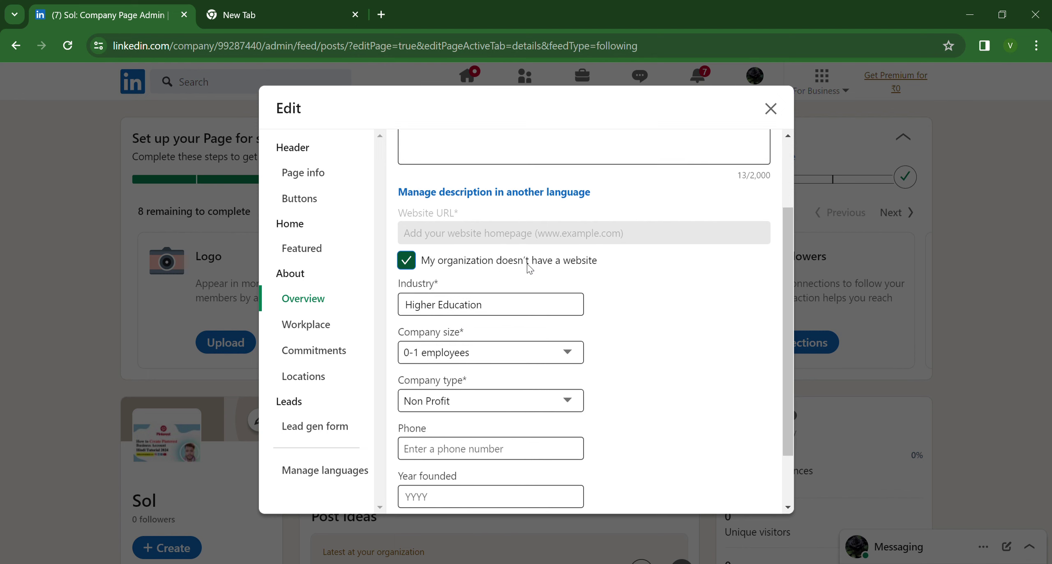
Step: Try to enable and save the Workplace module without a workplace policy, and reload the page
click(306, 324)
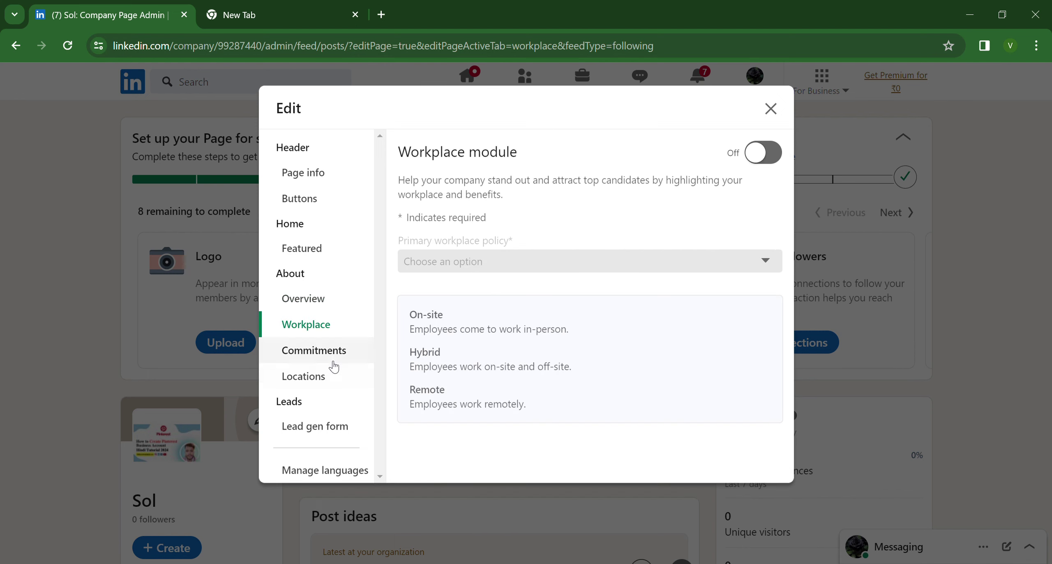
click(778, 158)
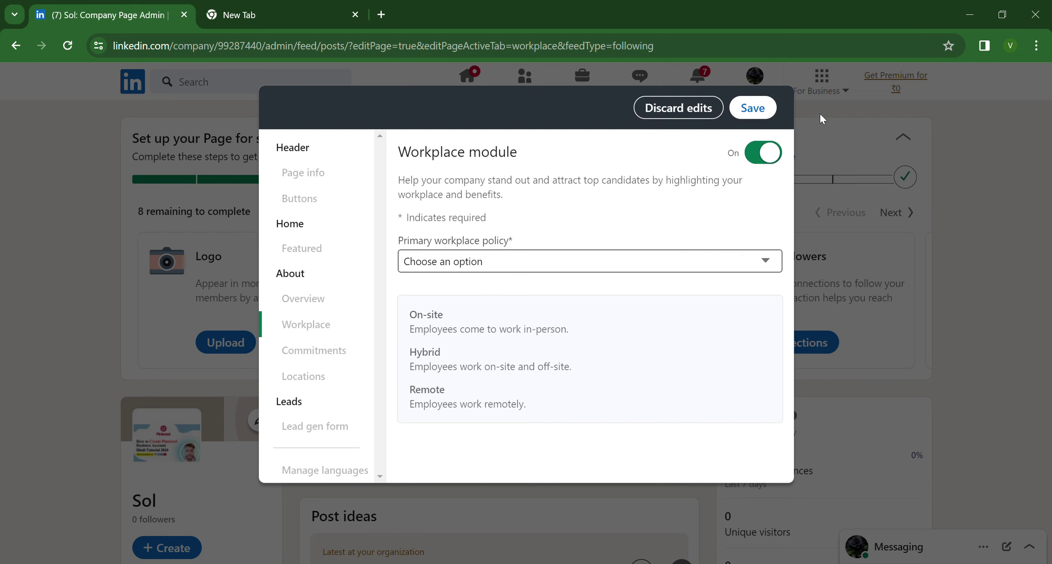
click(767, 108)
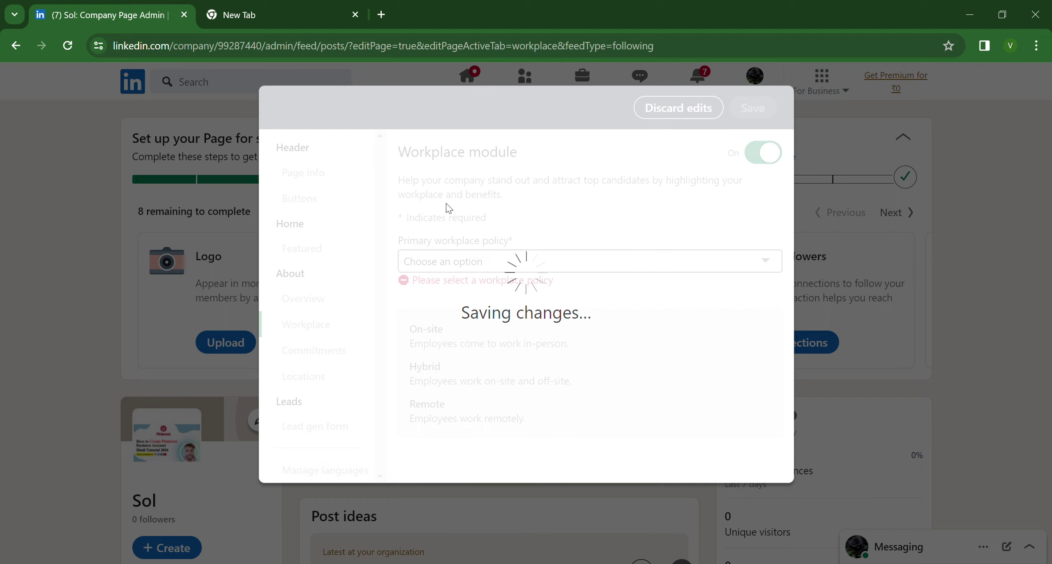
click(66, 41)
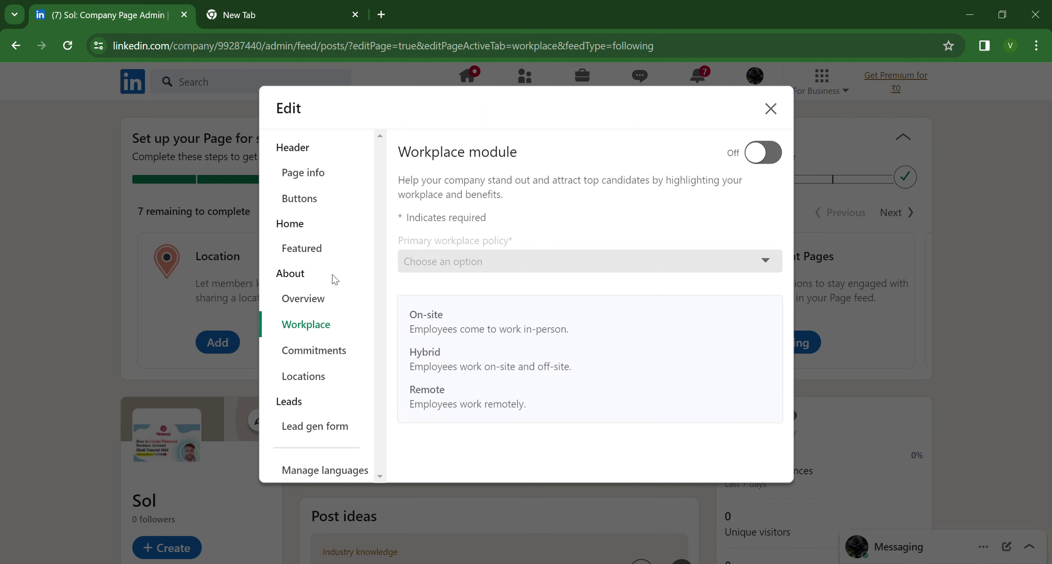
Step: View the Commitments guidelines, and open the form for adding a location to examine its country, address and location name fields
click(318, 353)
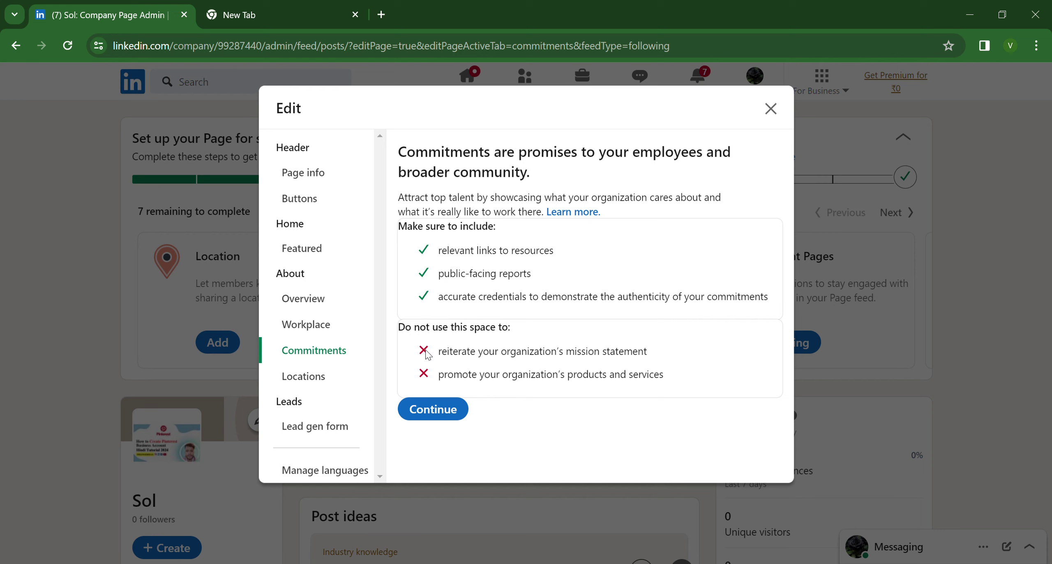
click(318, 380)
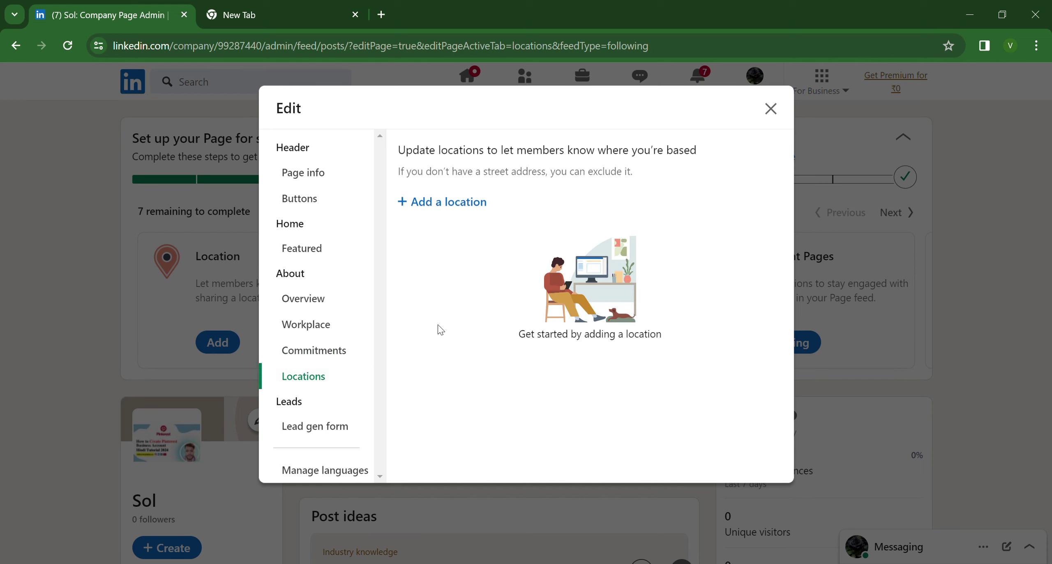
click(439, 211)
click(465, 321)
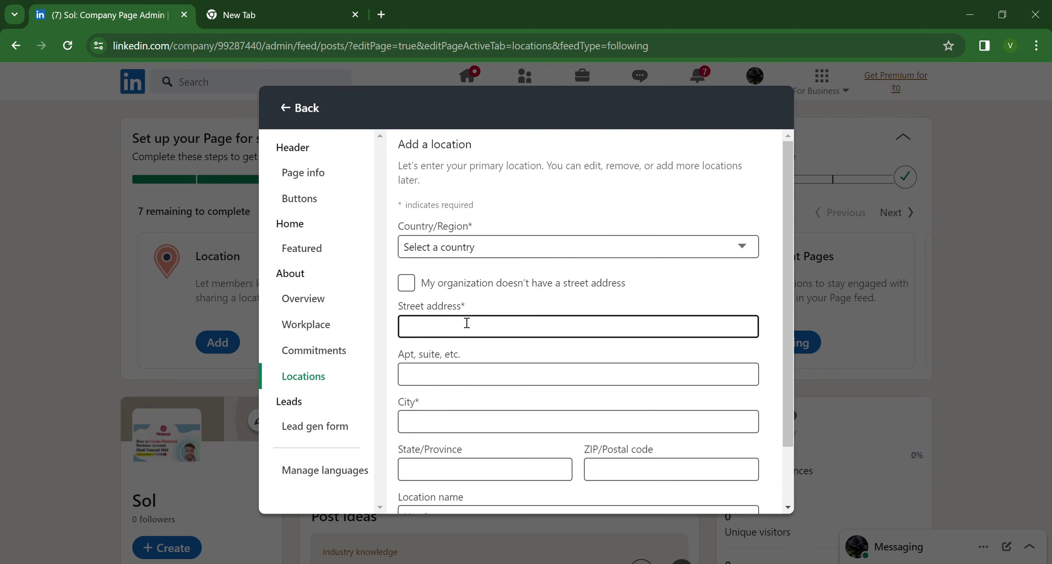
scroll(467, 322, down, 2)
click(467, 323)
scroll(446, 369, up, 2)
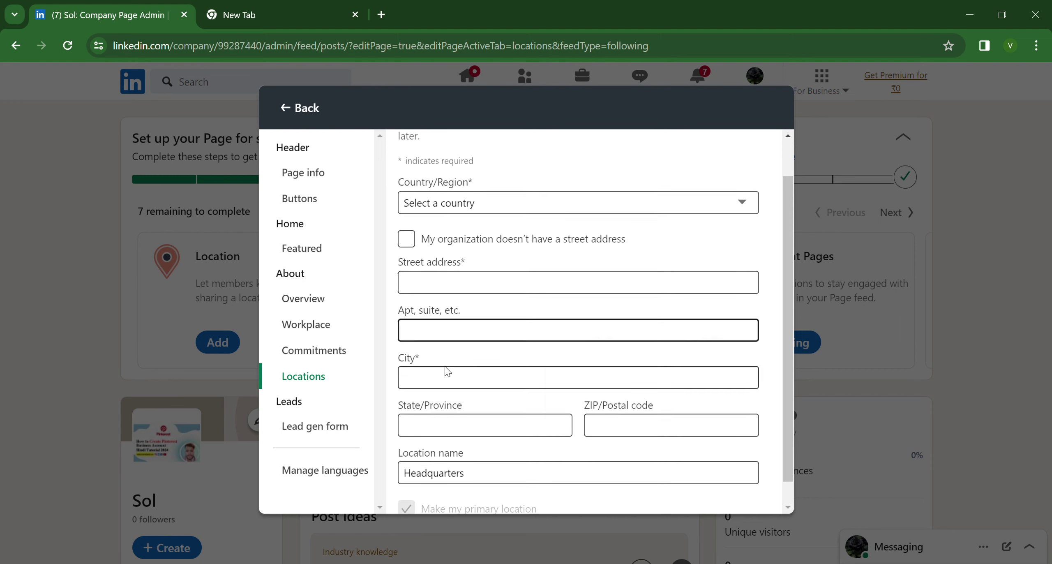
click(444, 252)
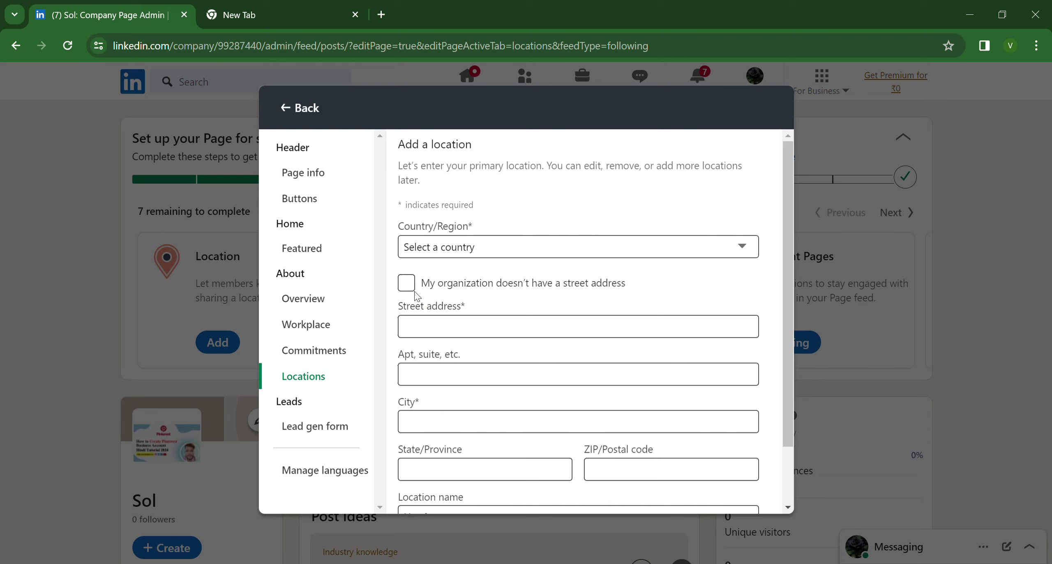
scroll(431, 258, down, 2)
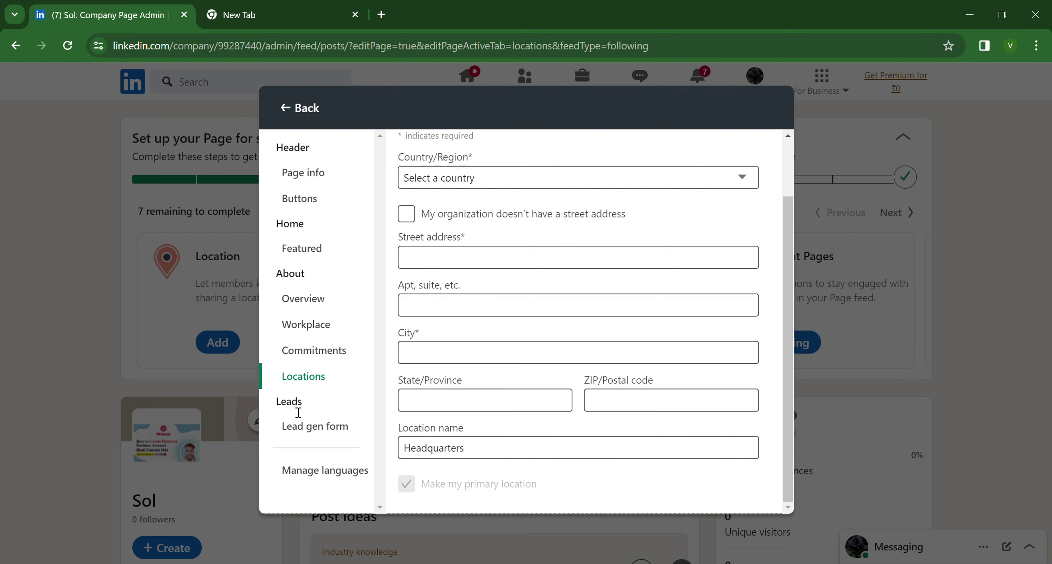
Step: Enable the lead gen form and look through its CTA, privacy policy URL, headline, body copy and preview
click(313, 427)
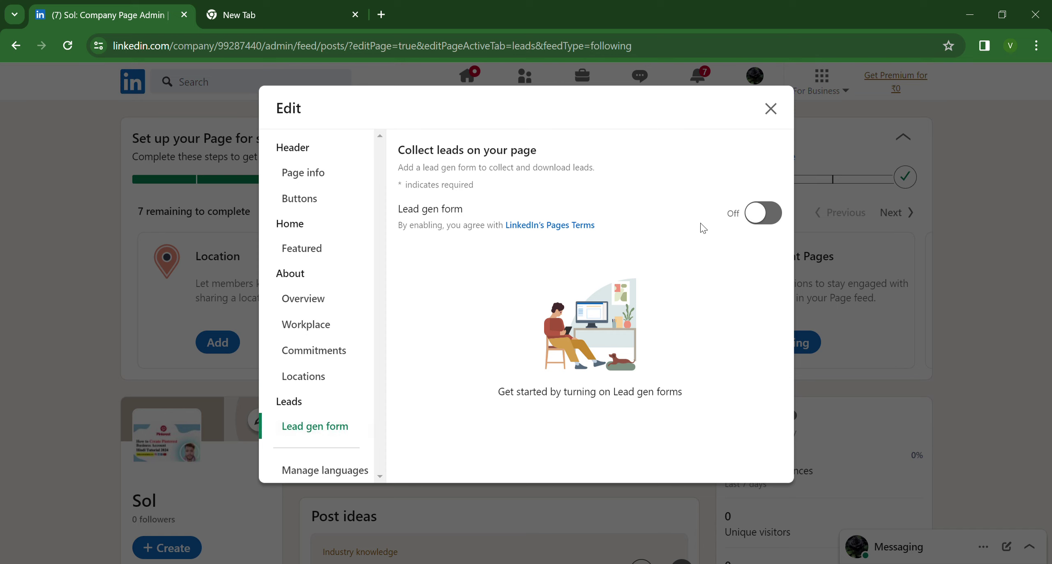
click(772, 219)
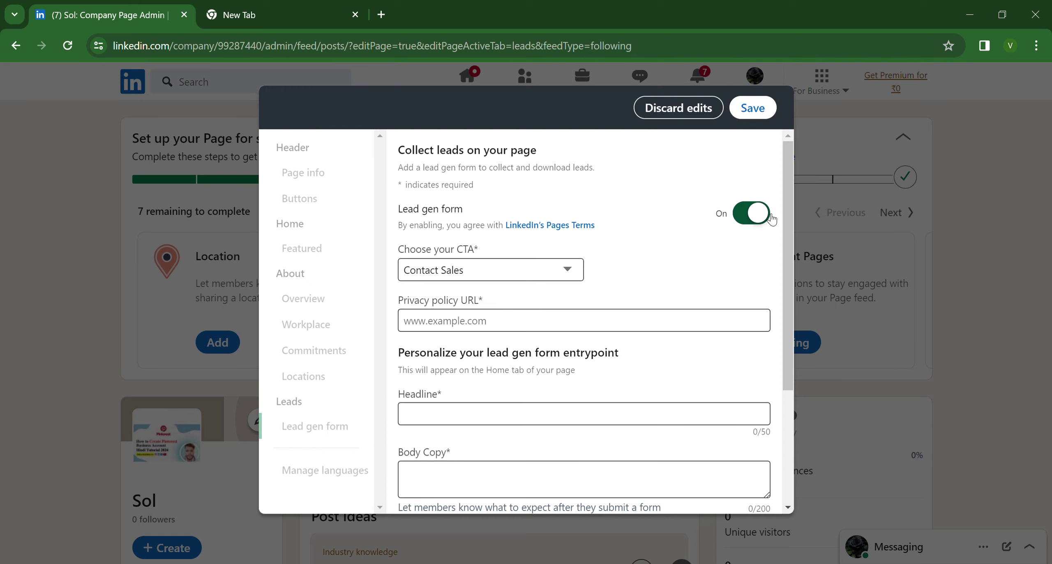
scroll(544, 341, down, 1)
click(444, 260)
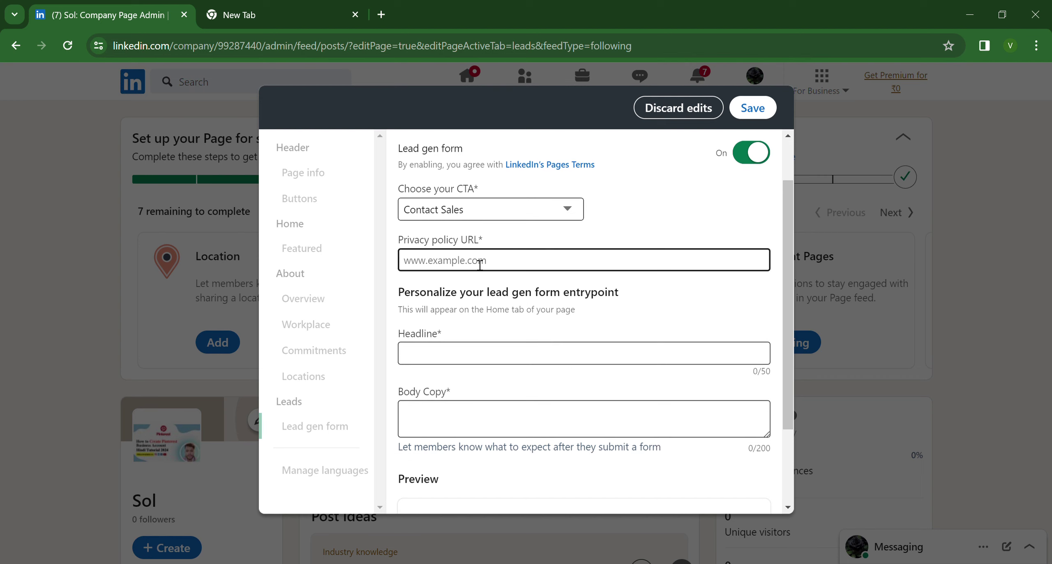
scroll(478, 266, down, 1)
scroll(478, 267, down, 1)
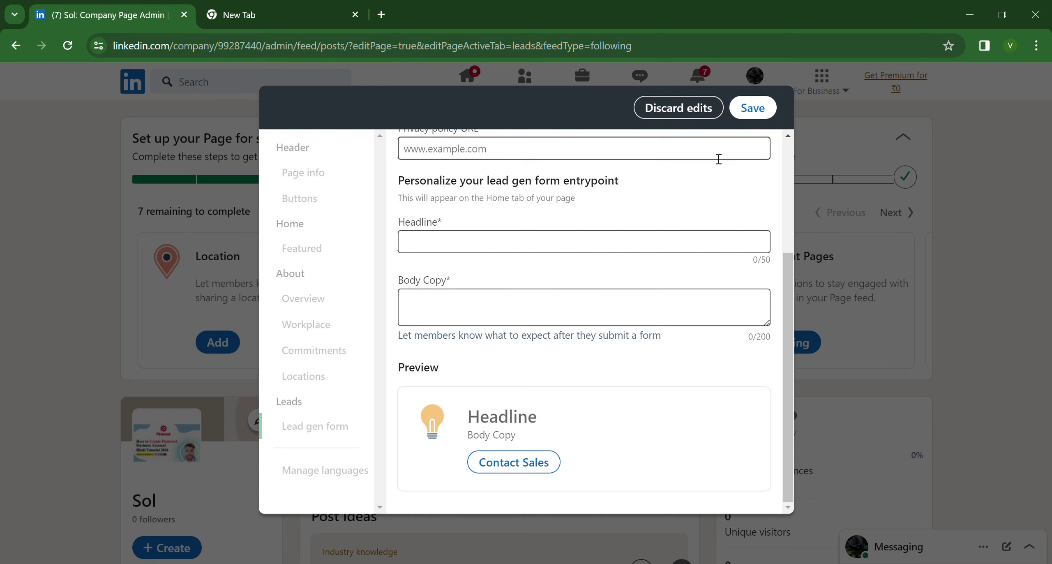
click(726, 149)
click(453, 296)
scroll(563, 304, up, 4)
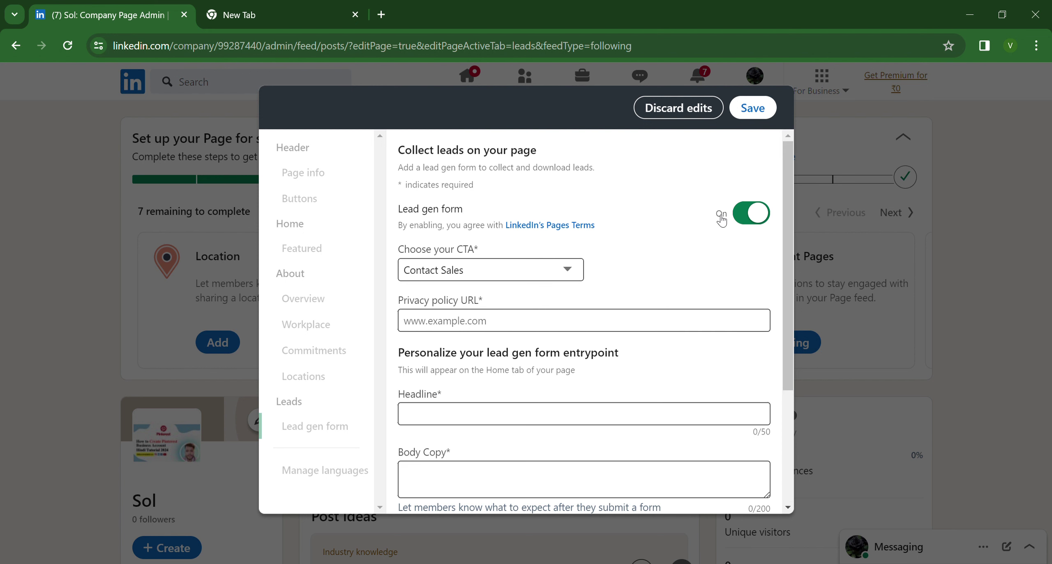
Step: Turn the lead gen form back off, try to save, and discard the edits
click(747, 220)
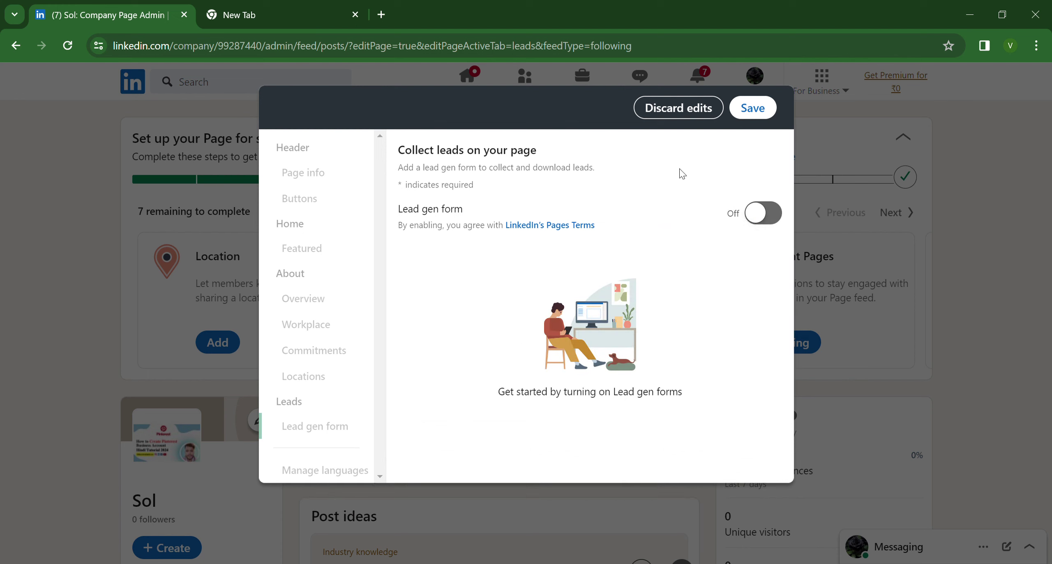
click(760, 115)
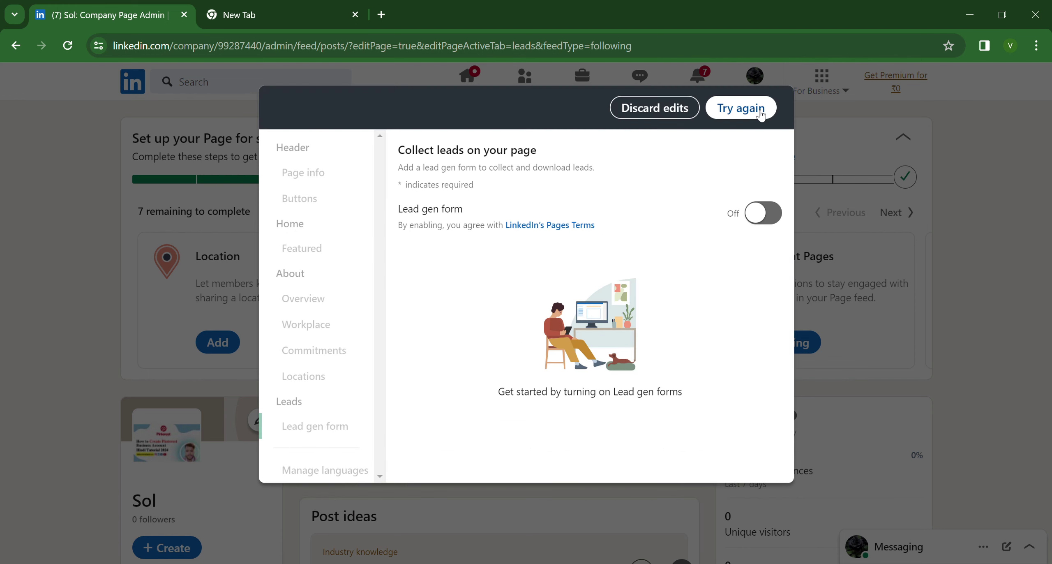
click(682, 107)
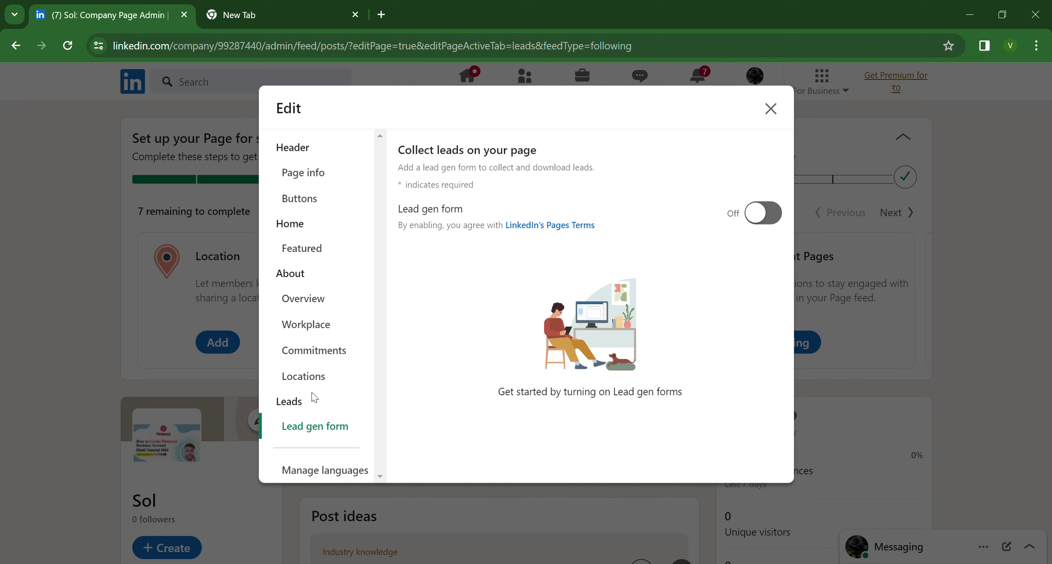
Step: View the page's language management and the form for adding a language, and close the page editor
click(333, 474)
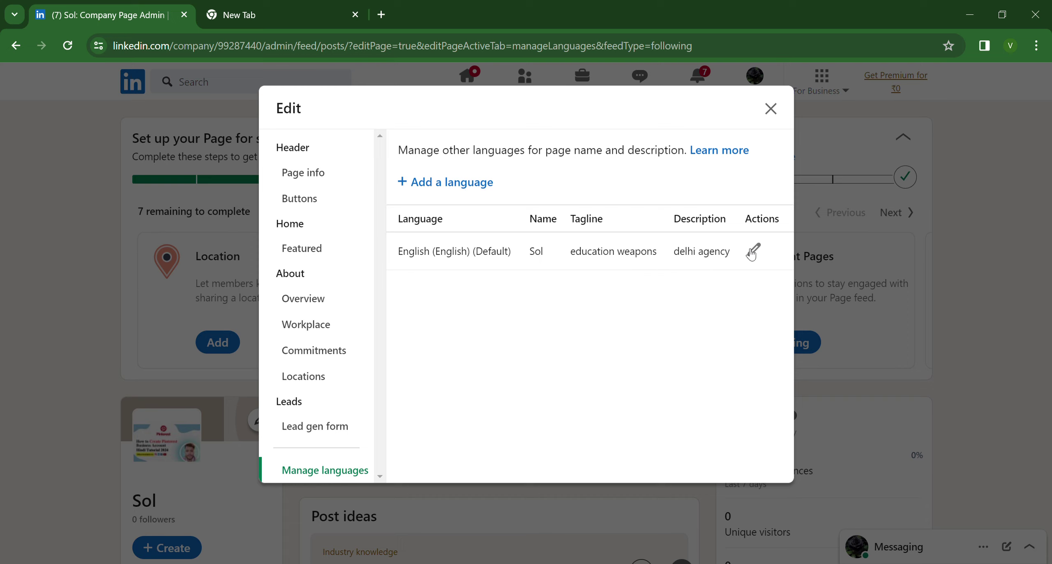
click(434, 184)
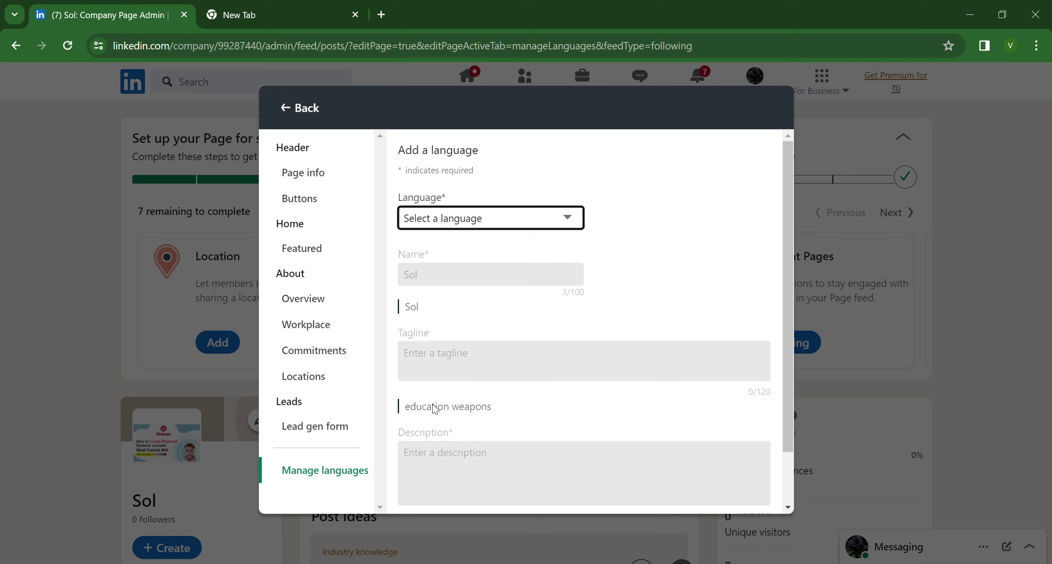
click(669, 306)
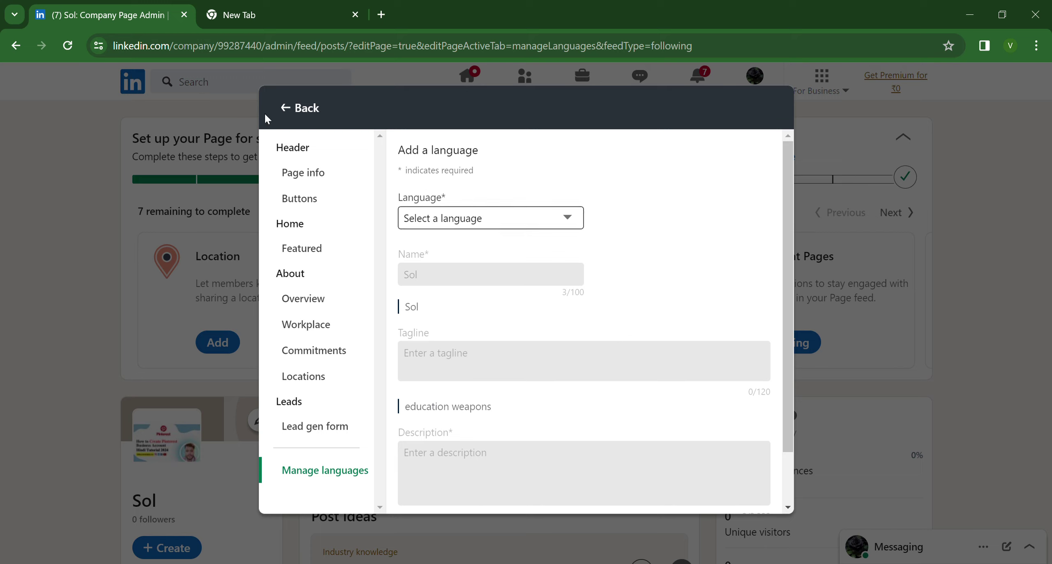
click(287, 110)
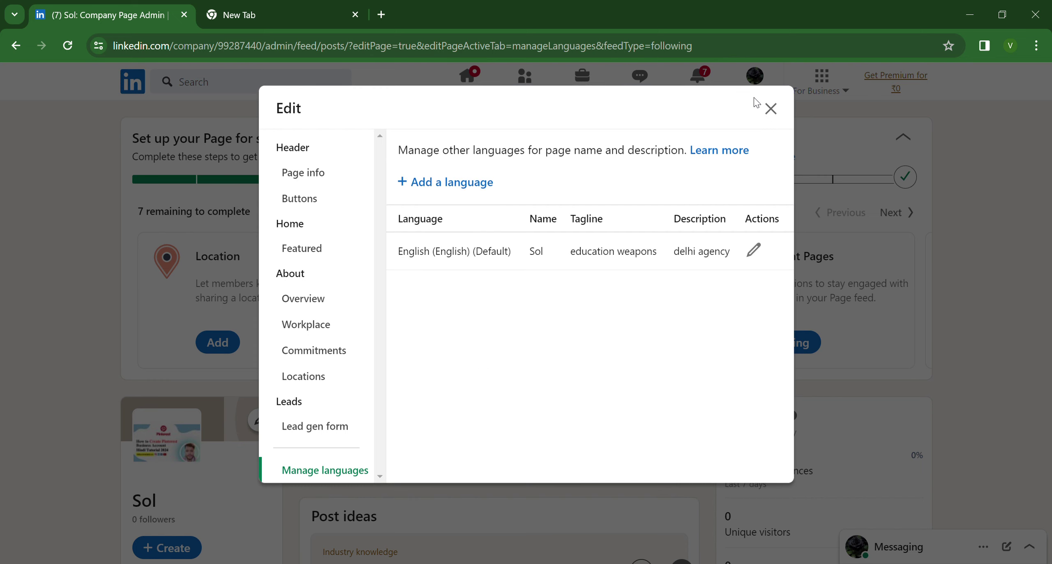
click(770, 108)
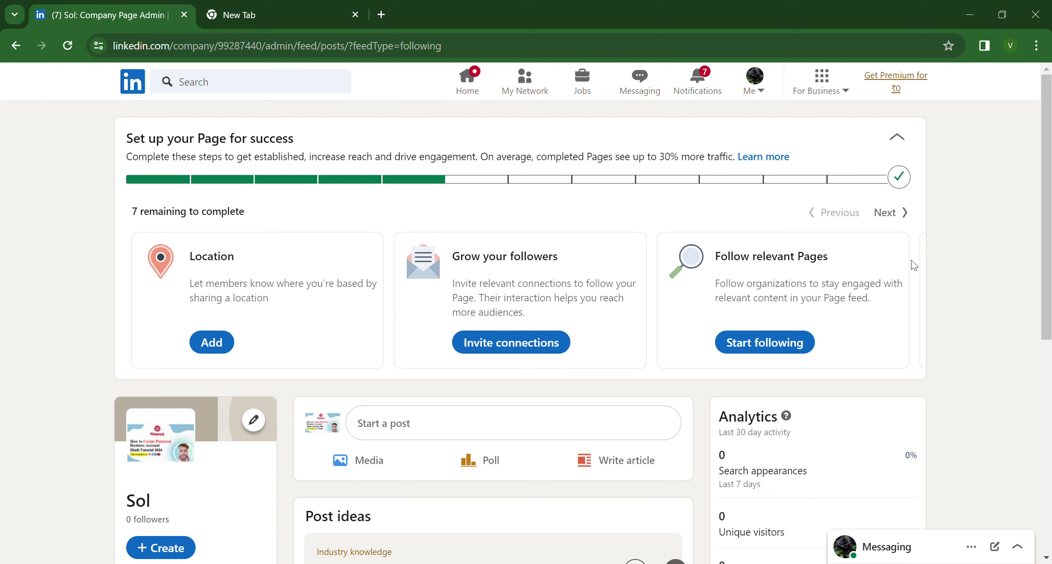
Step: Examine the page setup checklist and the remaining setup suggestions, along with the page's analytics and post ideas
mouse_move(899, 177)
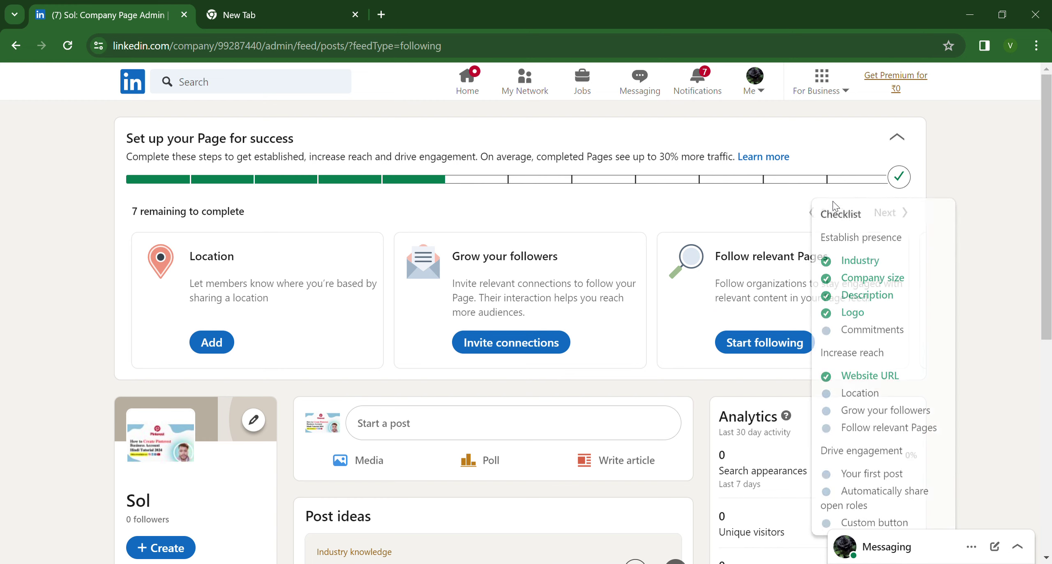
click(897, 219)
click(897, 219)
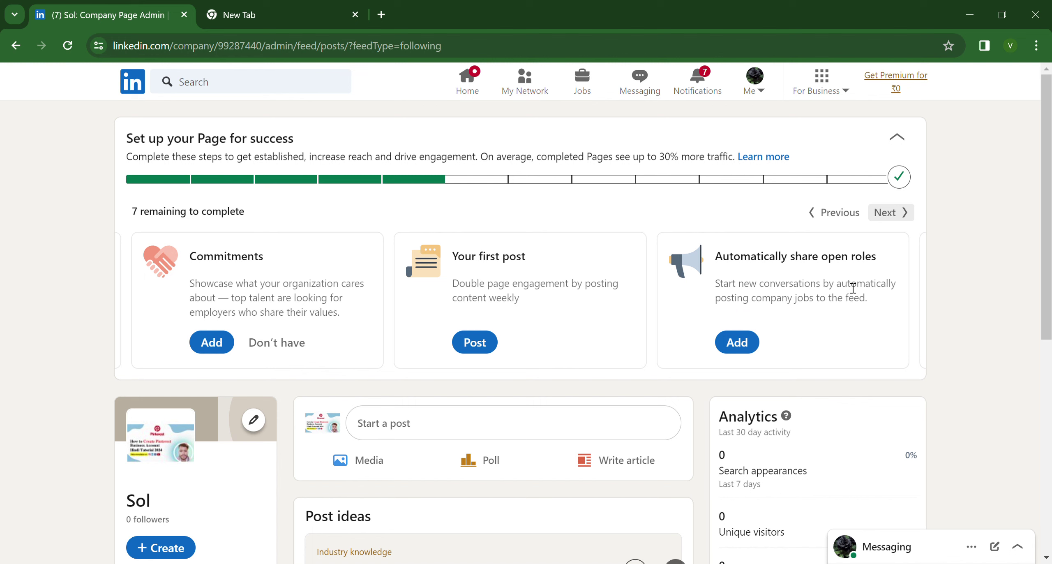
scroll(847, 287, down, 4)
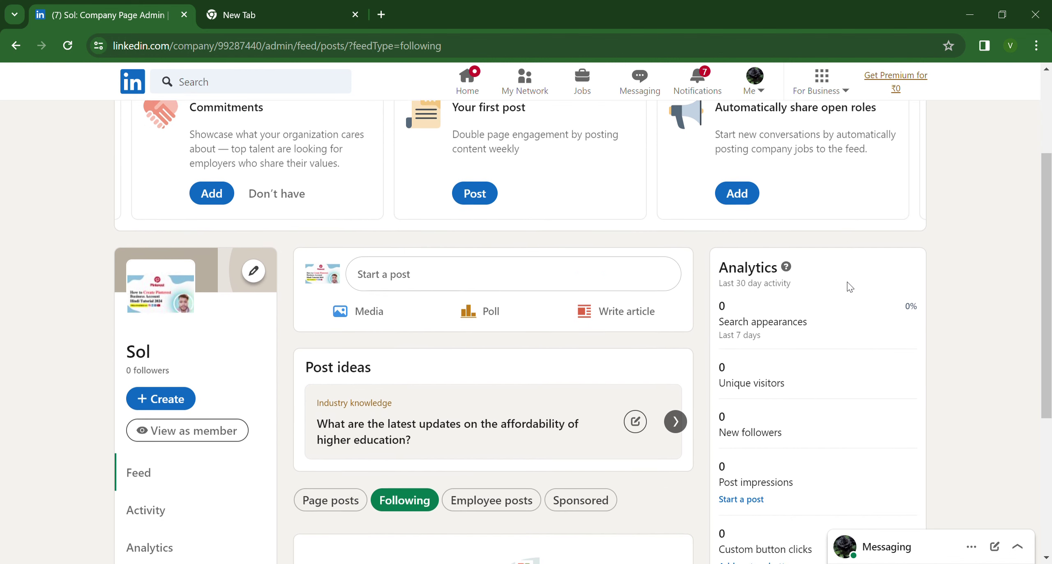
scroll(771, 252, up, 4)
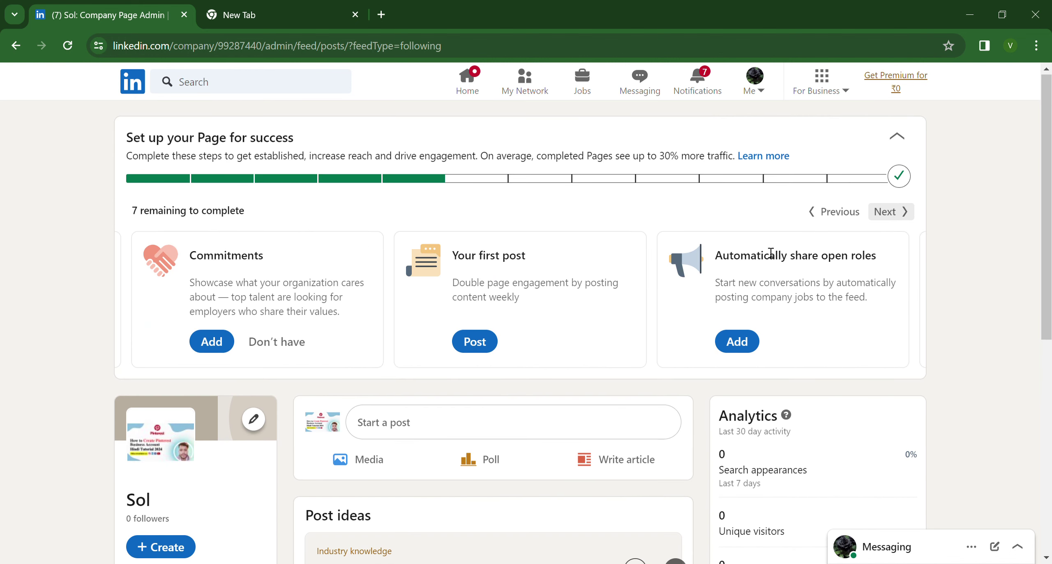
Step: Go to the LinkedIn home feed and browse its posts
click(469, 83)
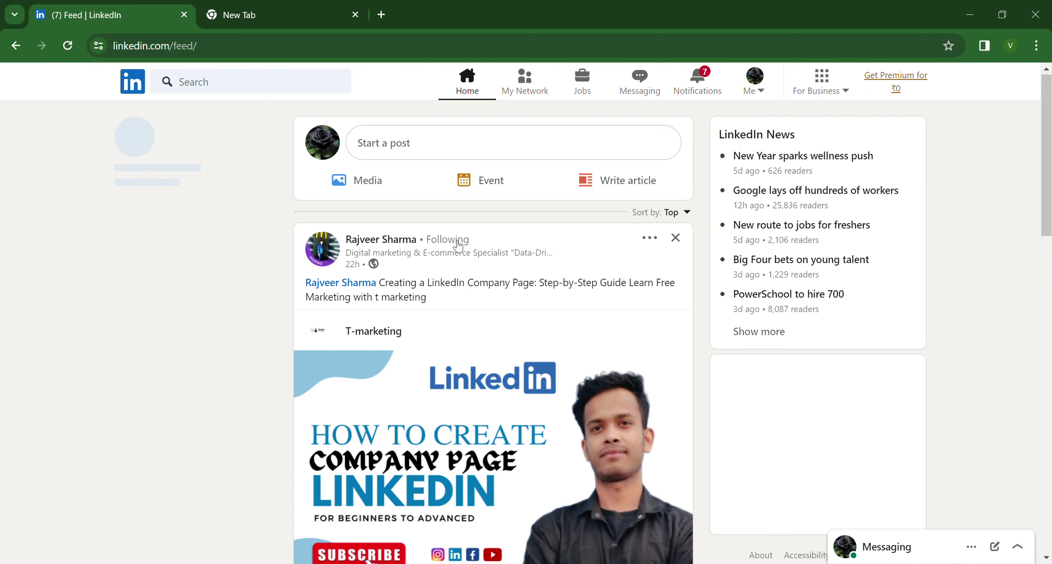
scroll(424, 257, down, 10)
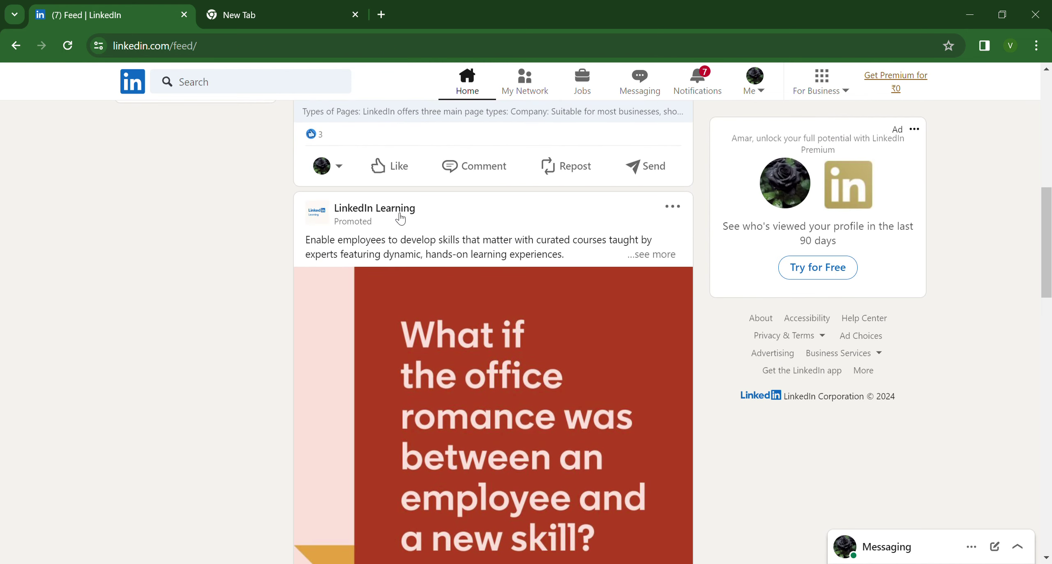
Step: Open the Delhi University page from a post in the home feed and examine its header, About section and page posts
scroll(401, 218, down, 11)
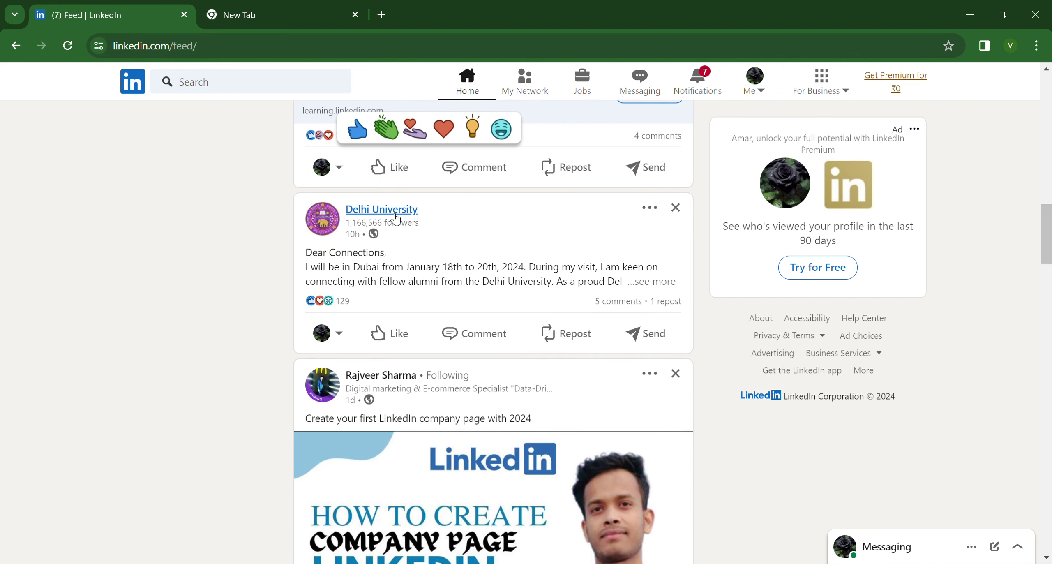
click(391, 211)
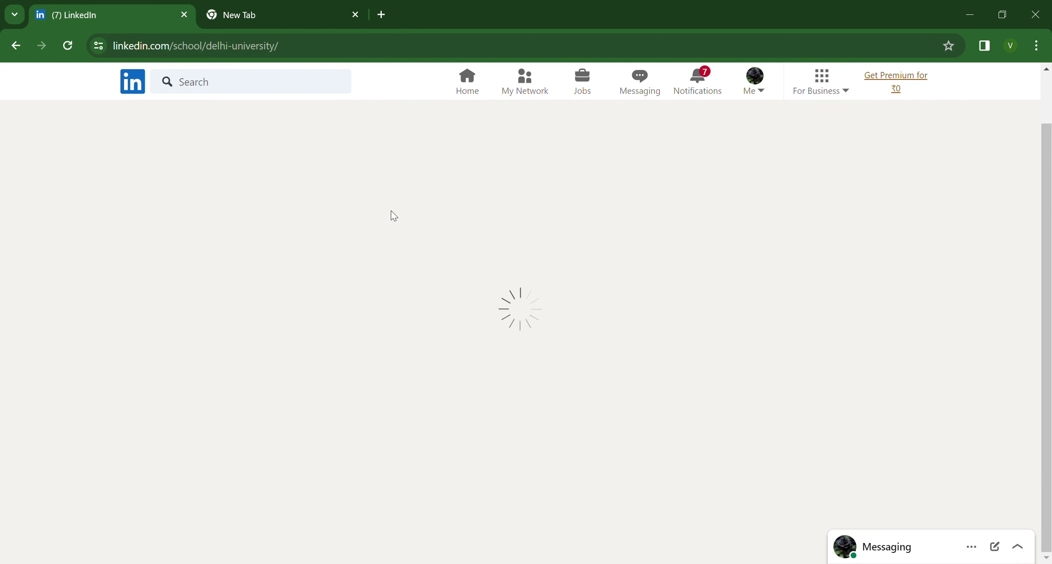
scroll(207, 370, down, 2)
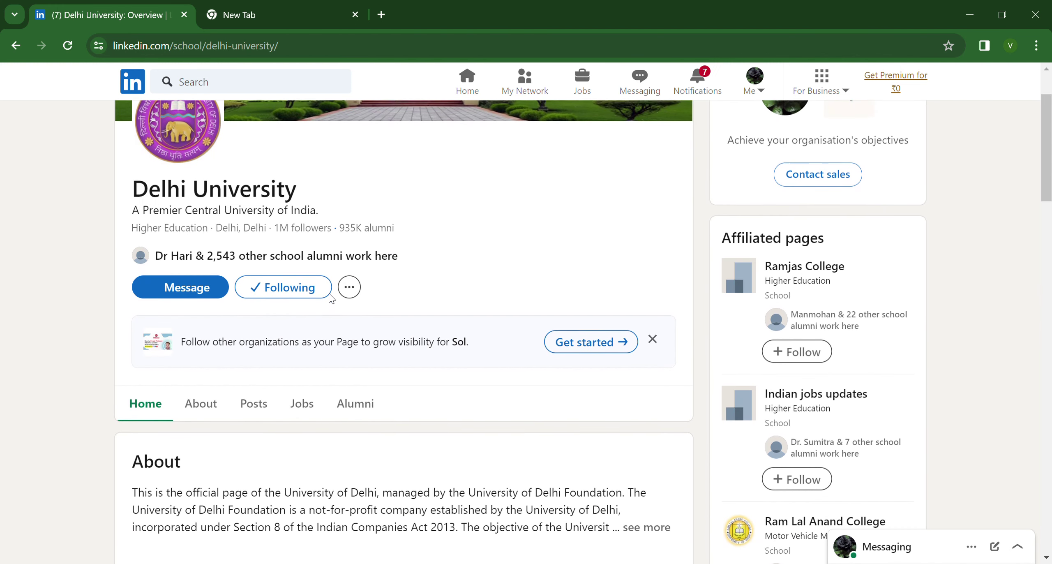
scroll(256, 237, down, 6)
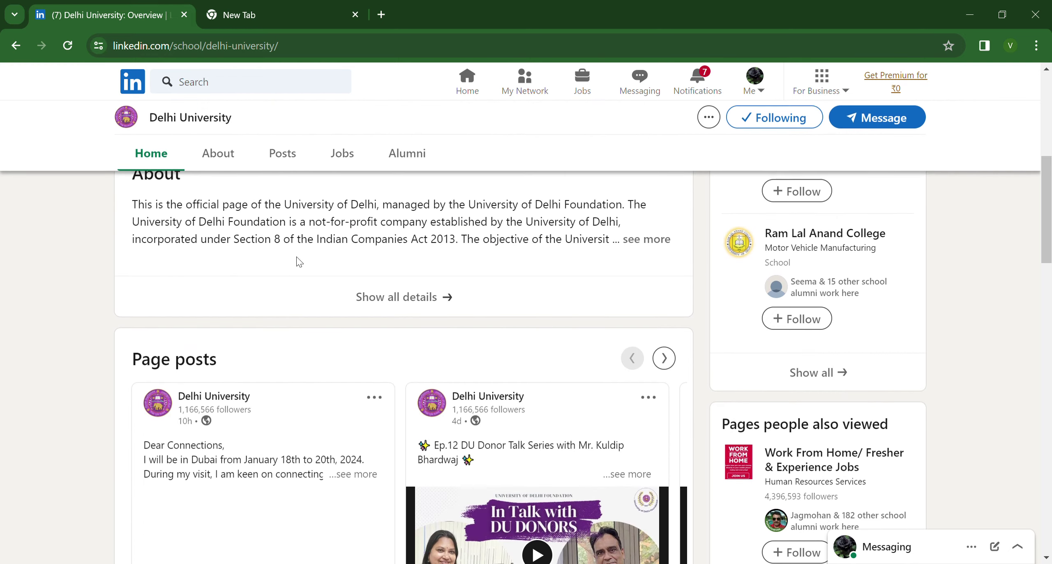
scroll(253, 283, down, 10)
scroll(254, 284, up, 8)
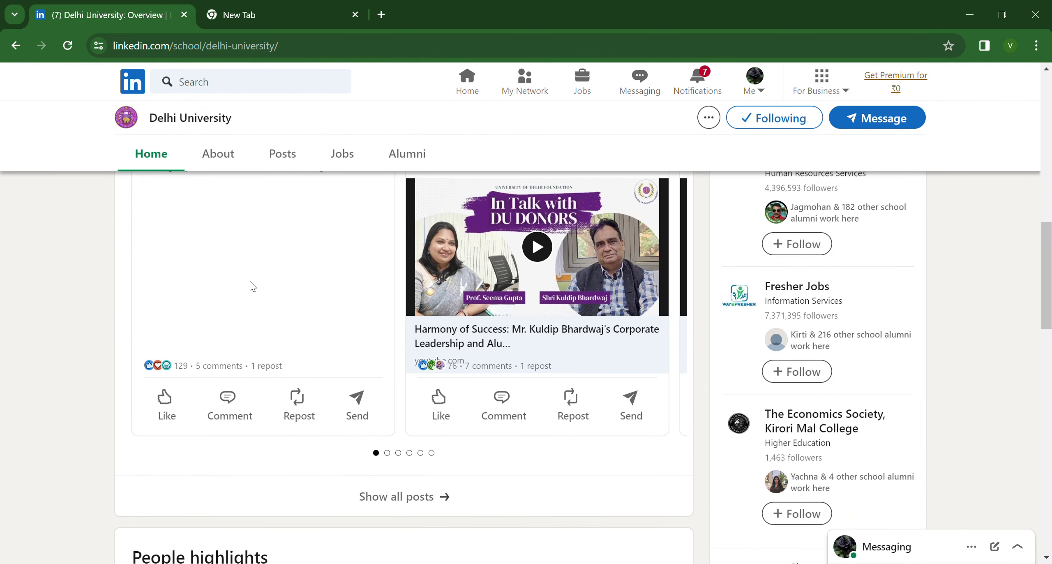
scroll(285, 357, up, 10)
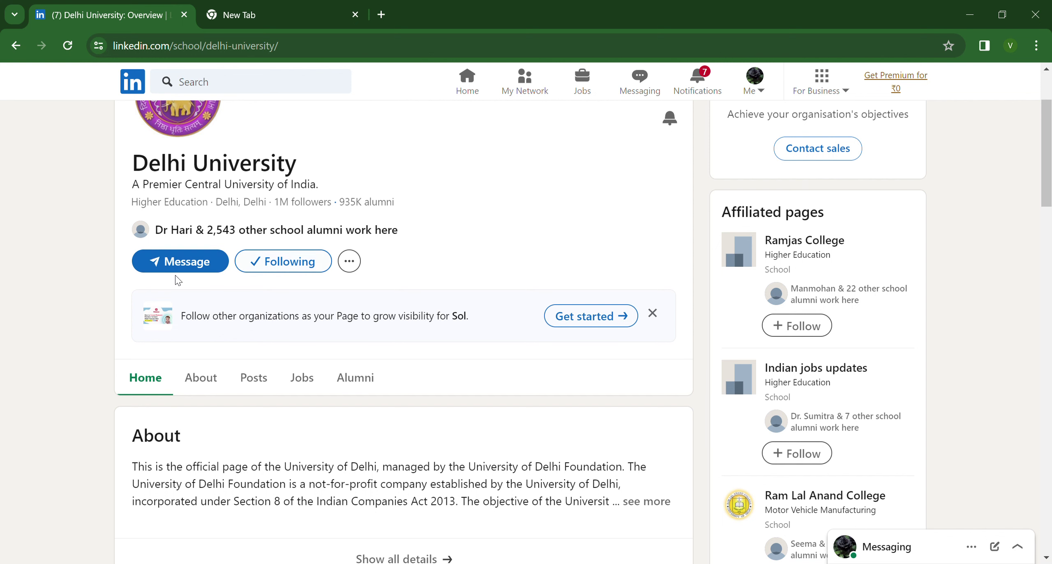
scroll(190, 280, up, 3)
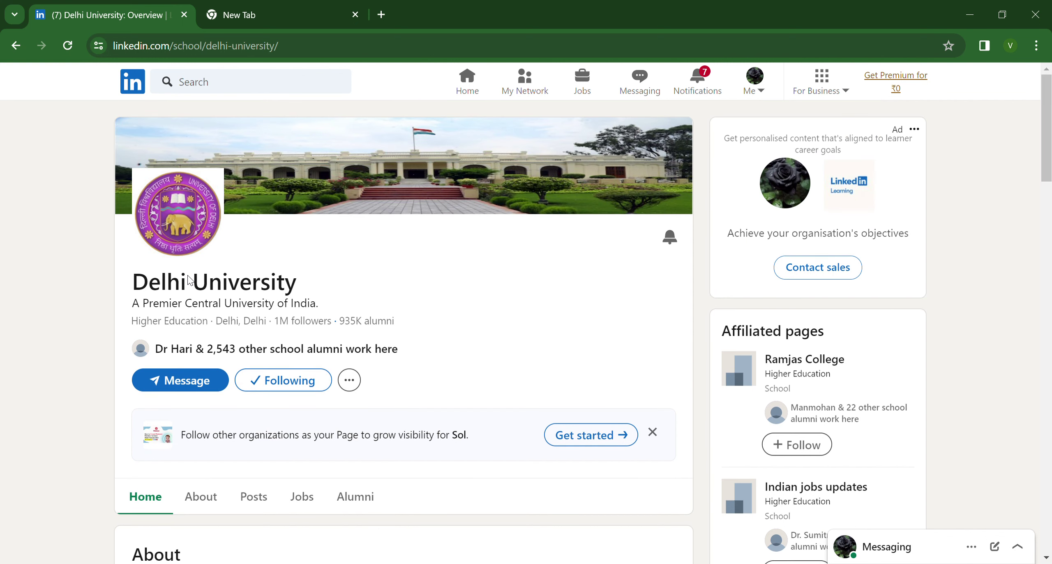
Step: Open the managed company page Sol in a separate browser tab and examine its admin options, post ideas and analytics
click(759, 96)
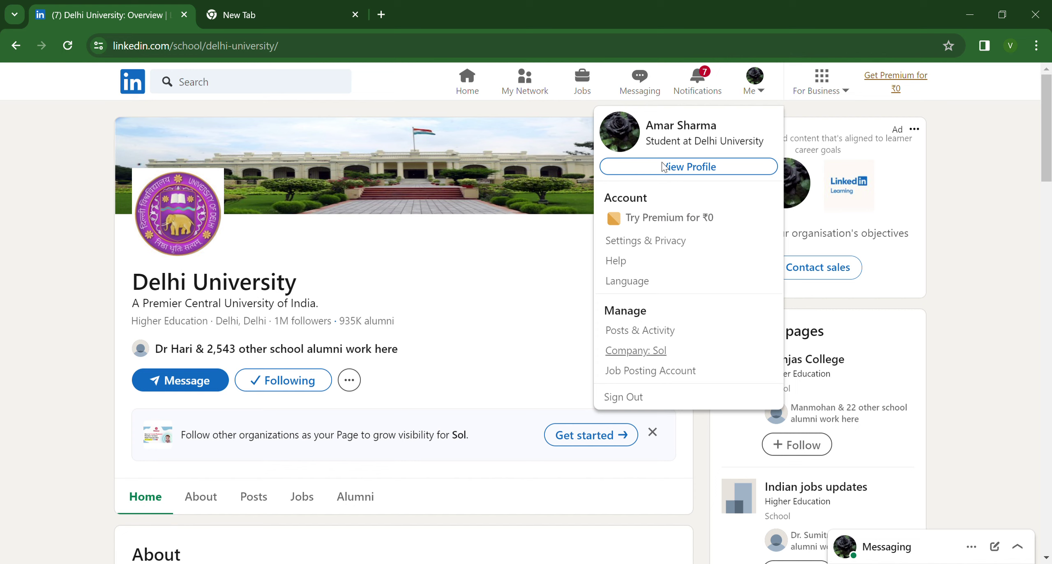
click(239, 3)
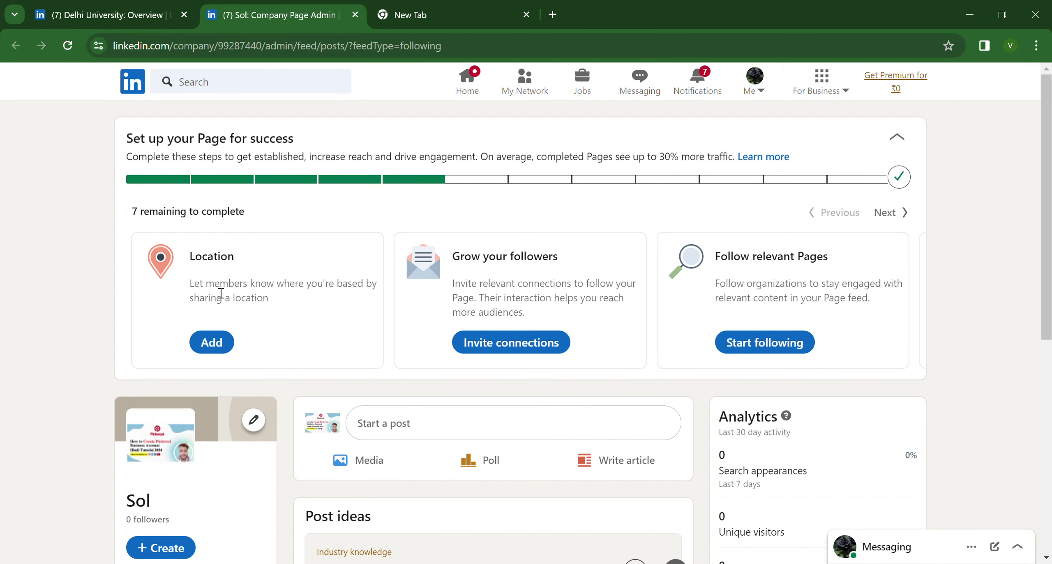
scroll(160, 343, down, 5)
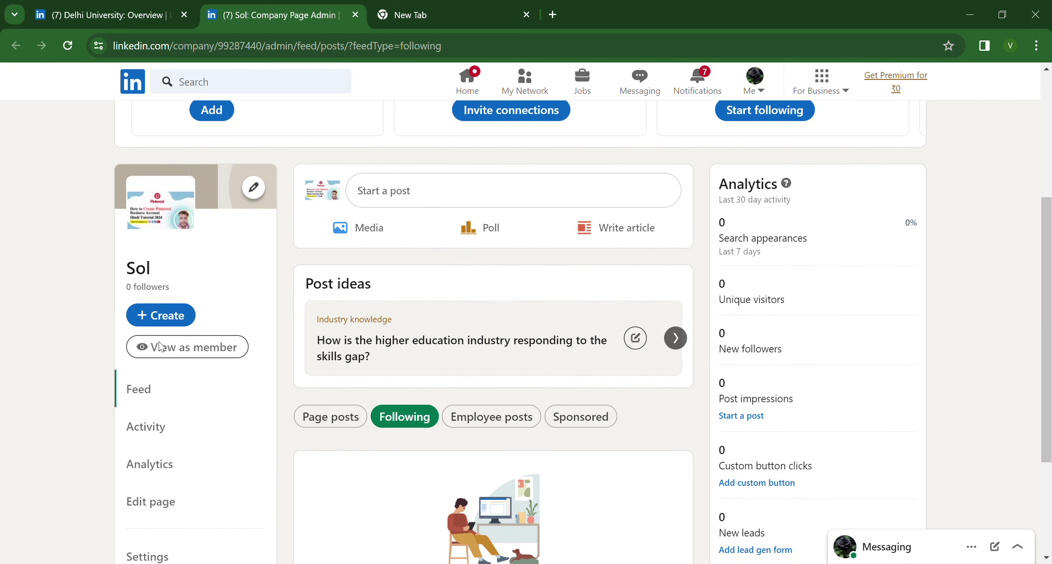
scroll(160, 343, down, 2)
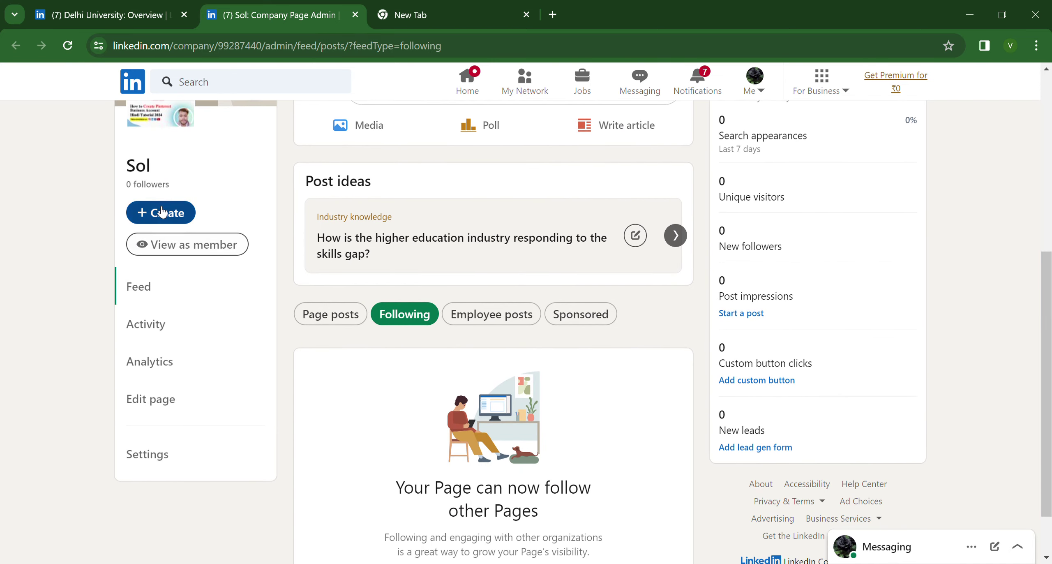
scroll(145, 298, up, 5)
scroll(108, 316, down, 2)
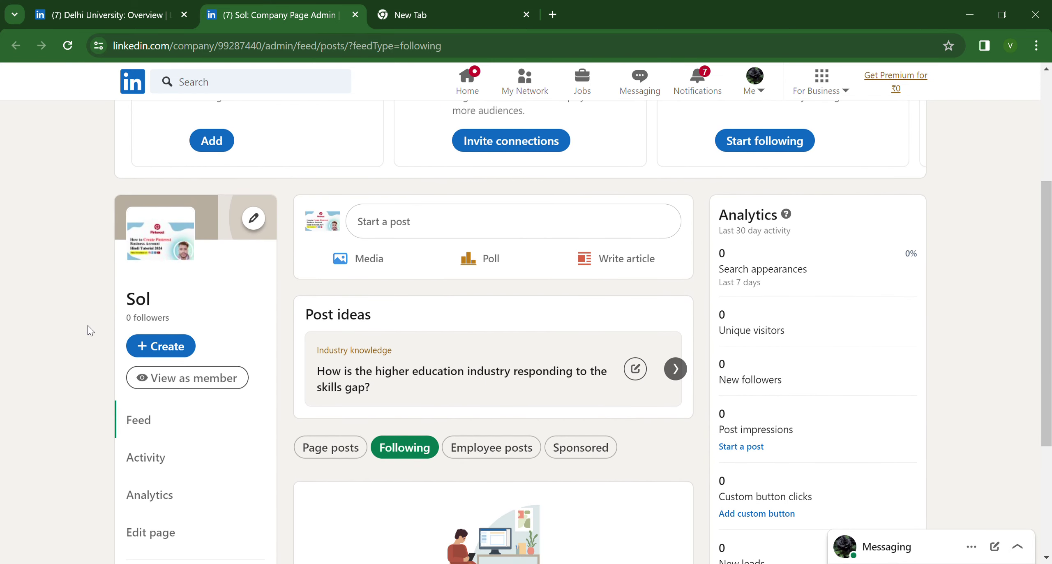
scroll(151, 296, down, 1)
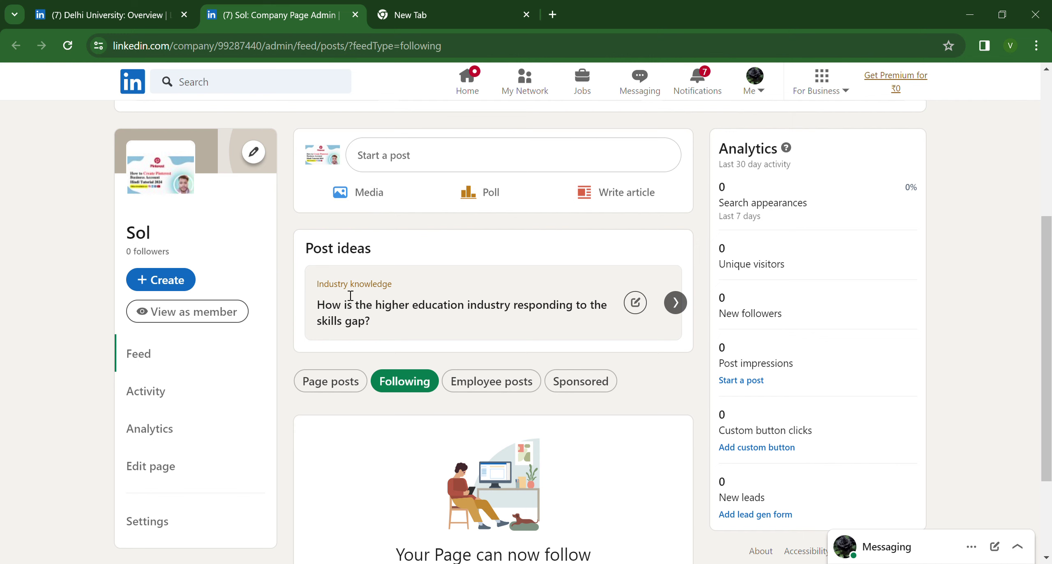
scroll(350, 294, down, 1)
scroll(348, 293, up, 2)
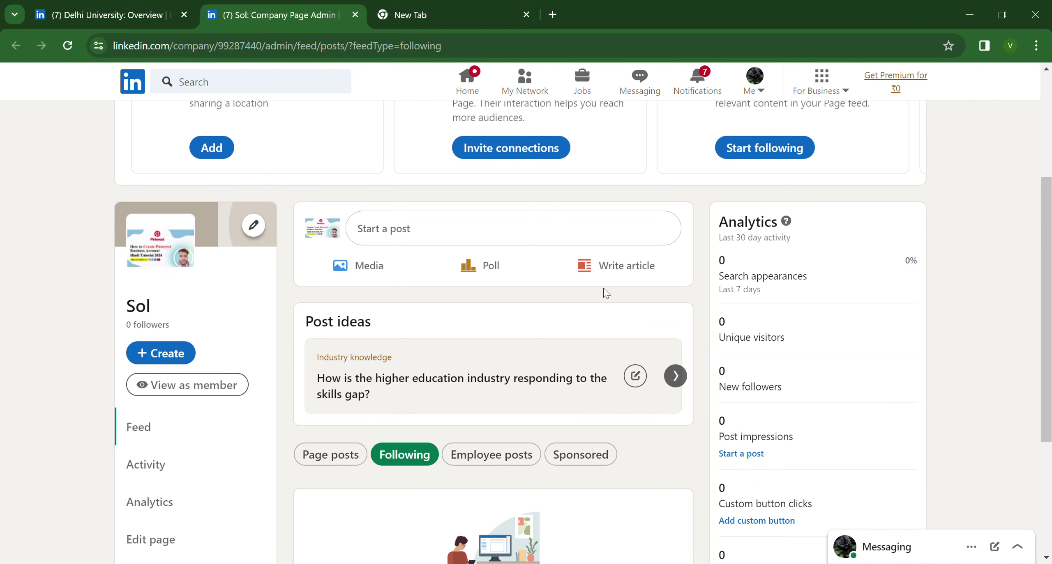
scroll(471, 348, down, 1)
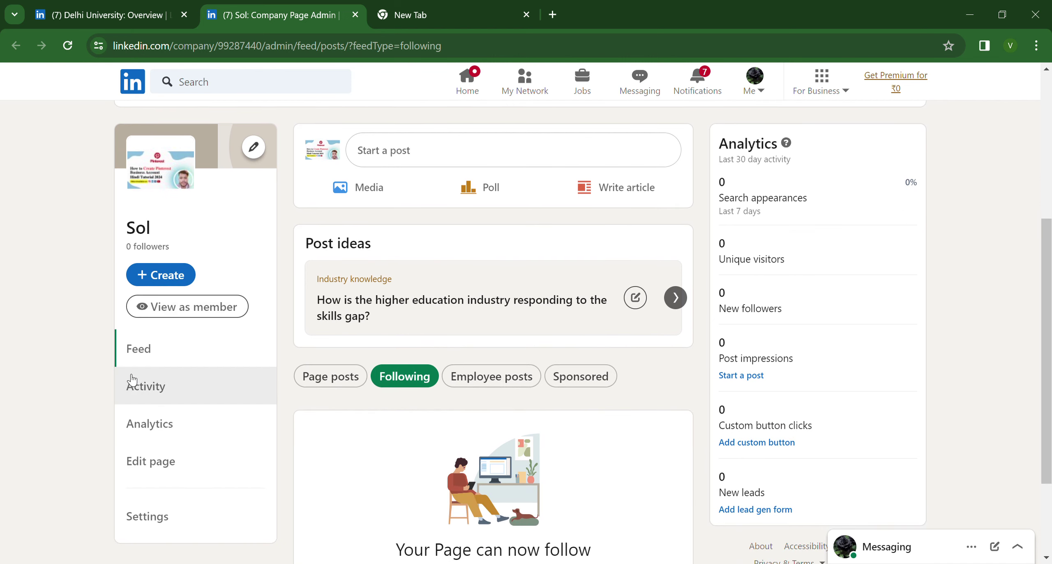